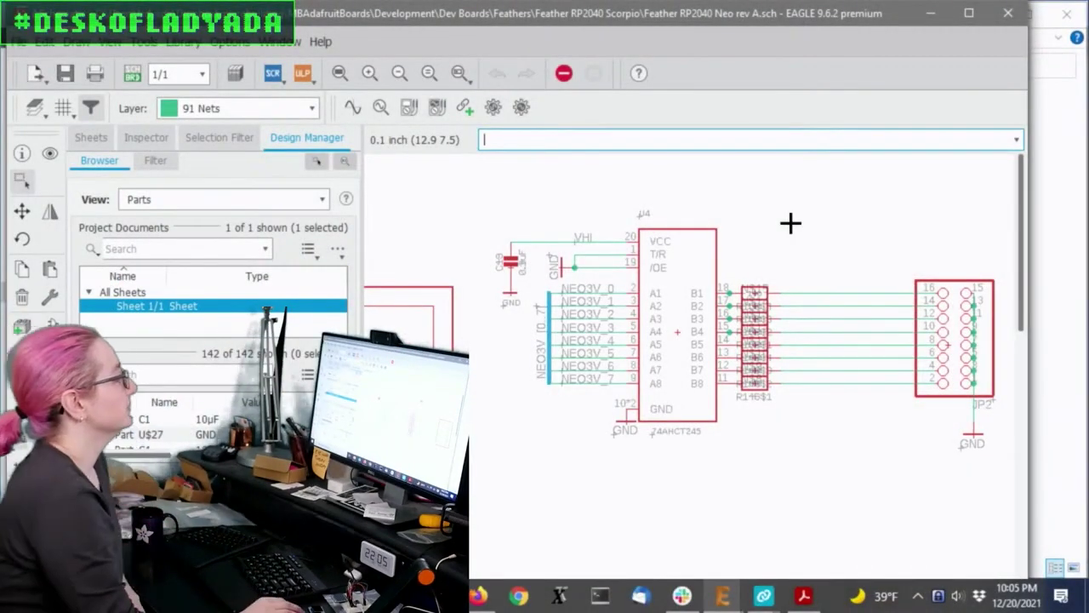
# - Inspect the U4 74AHCT245 buffer in the schematic and view its placement on the board layout
pyautogui.scroll(2, 658, 319)
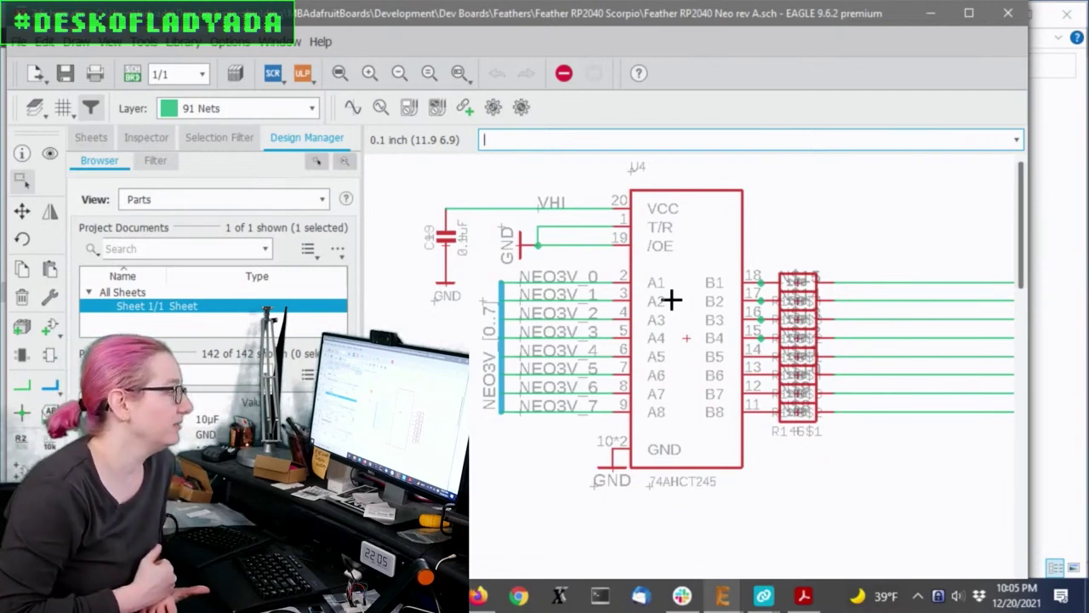
pyautogui.click(131, 74)
pyautogui.scroll(-5, 706, 313)
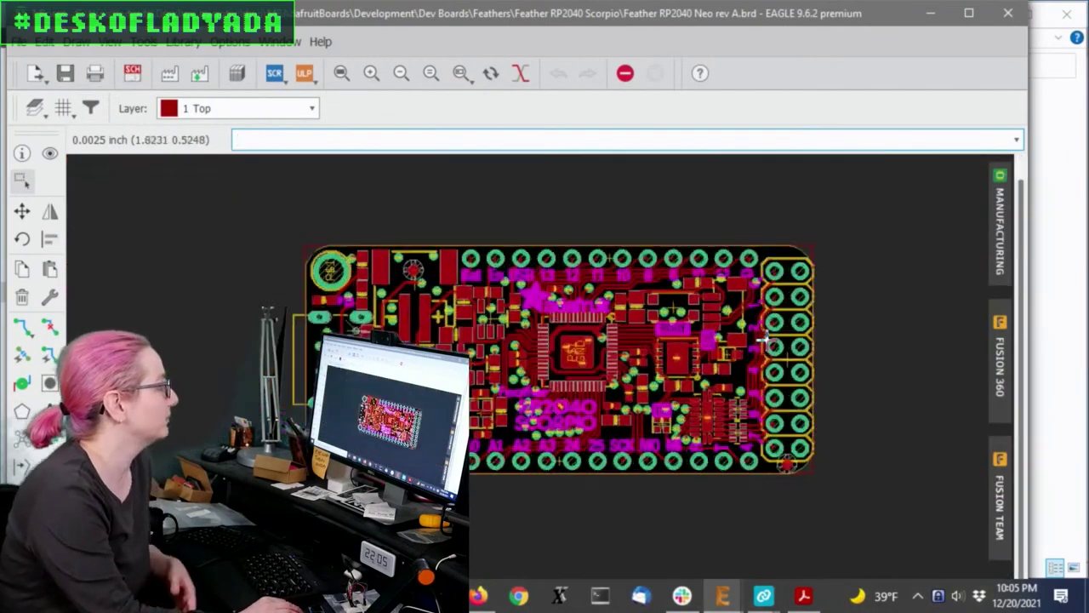
# - Try changing U4's package in the schematic to the 74LCX245 device with the TSSOP20 footprint and view the board
pyautogui.click(132, 74)
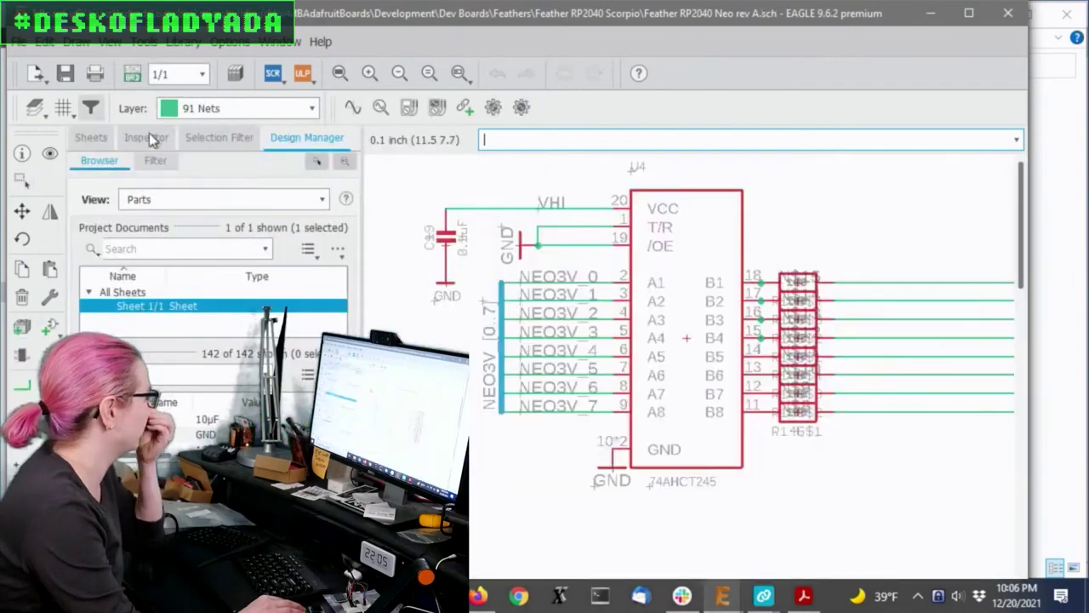
pyautogui.click(59, 296)
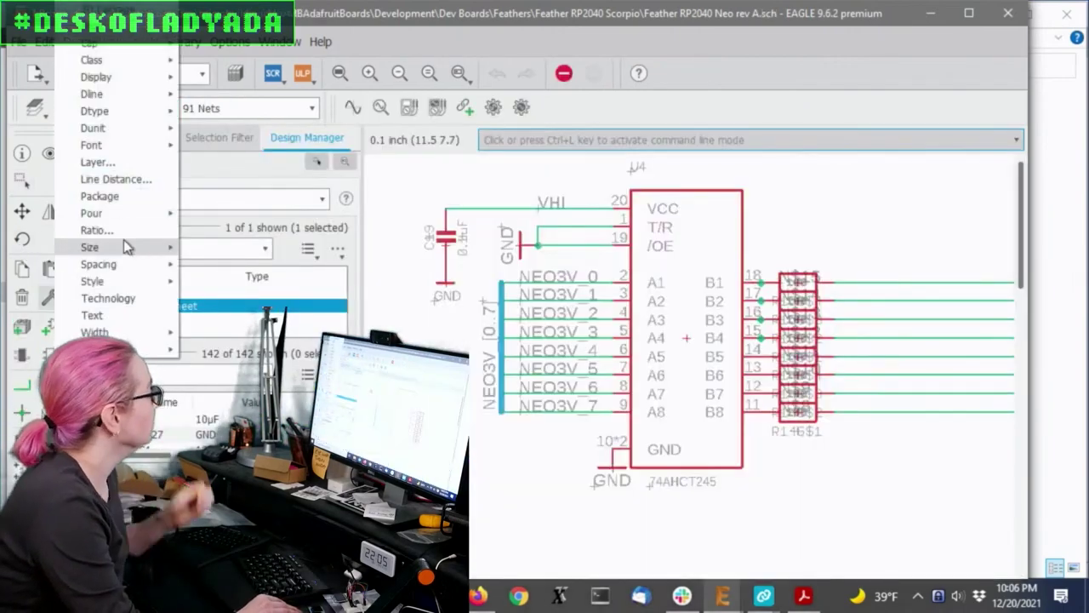
pyautogui.click(94, 231)
pyautogui.click(694, 332)
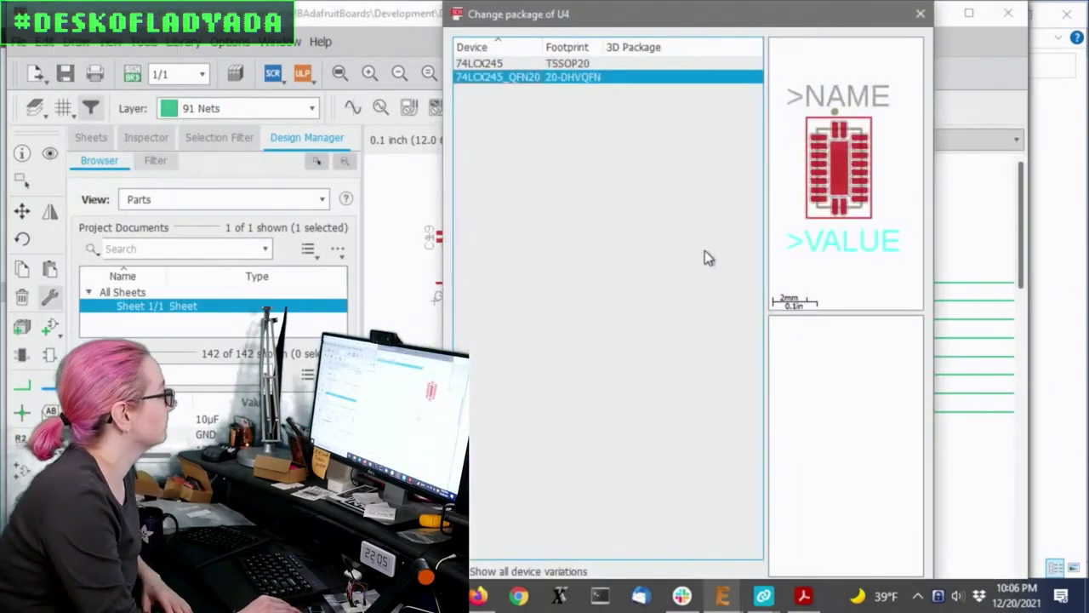
pyautogui.doubleClick(592, 79)
pyautogui.click(132, 74)
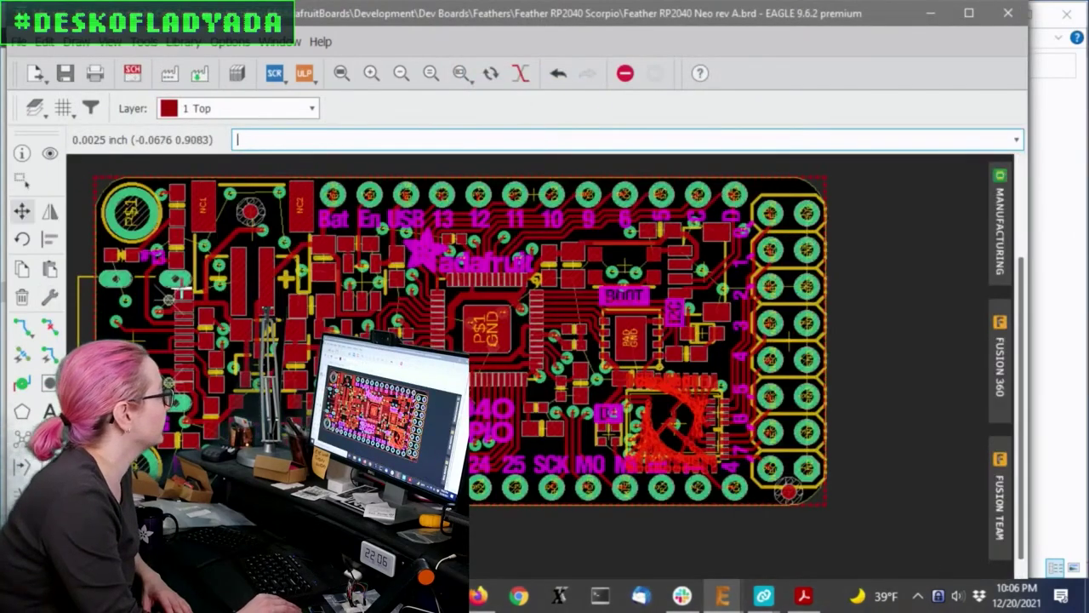
# - Try placing the larger U4 footprint among the parts beside the output header, and undo the package swap
pyautogui.click(23, 210)
pyautogui.click(703, 432)
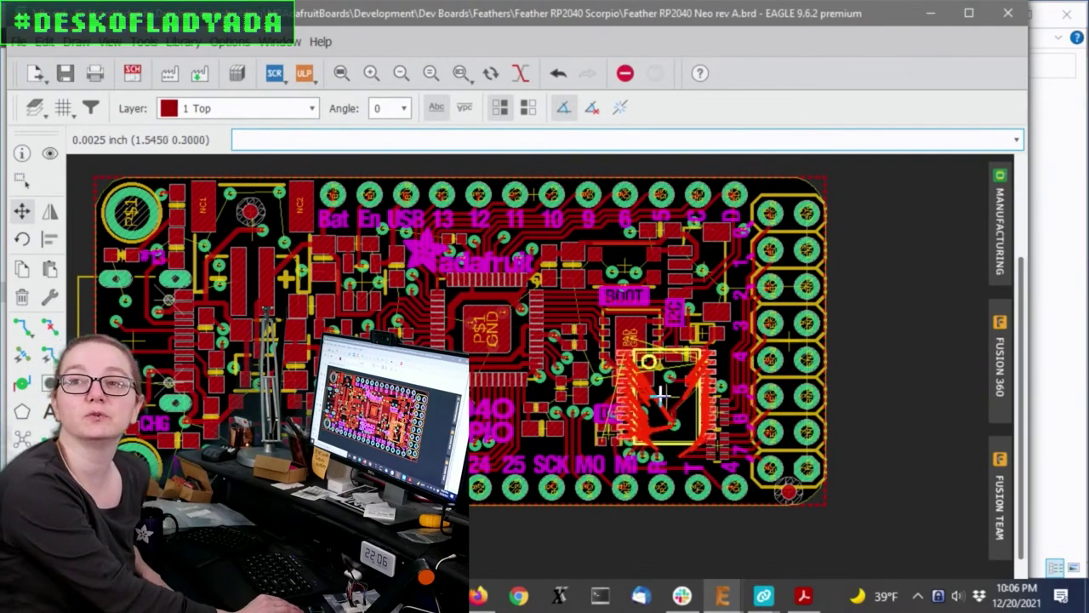
pyautogui.scroll(5, 681, 404)
pyautogui.scroll(-2, 693, 385)
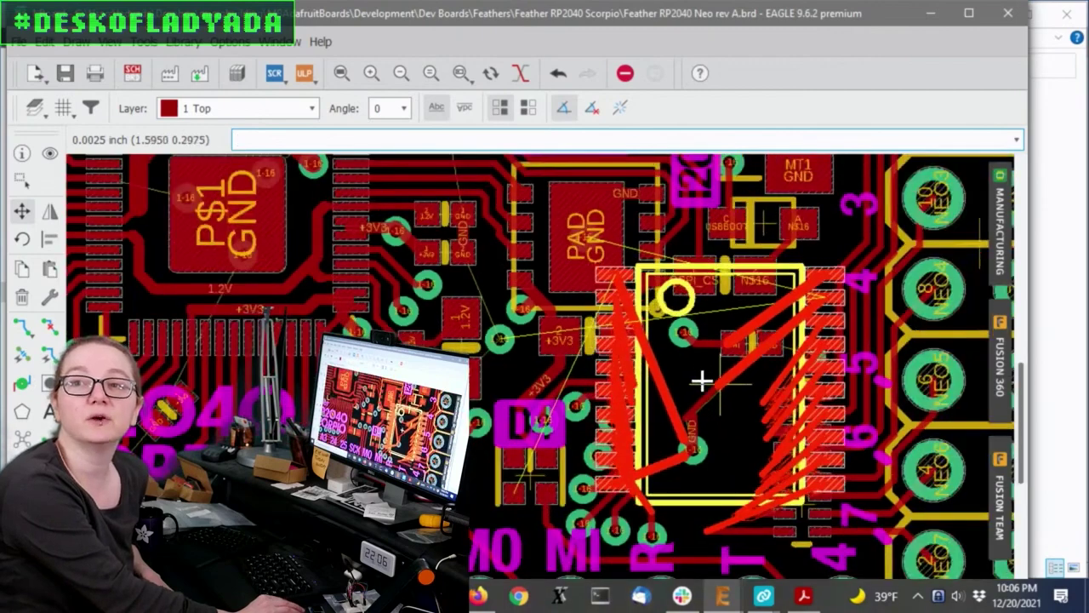
pyautogui.hotkey('ctrl', 'z')
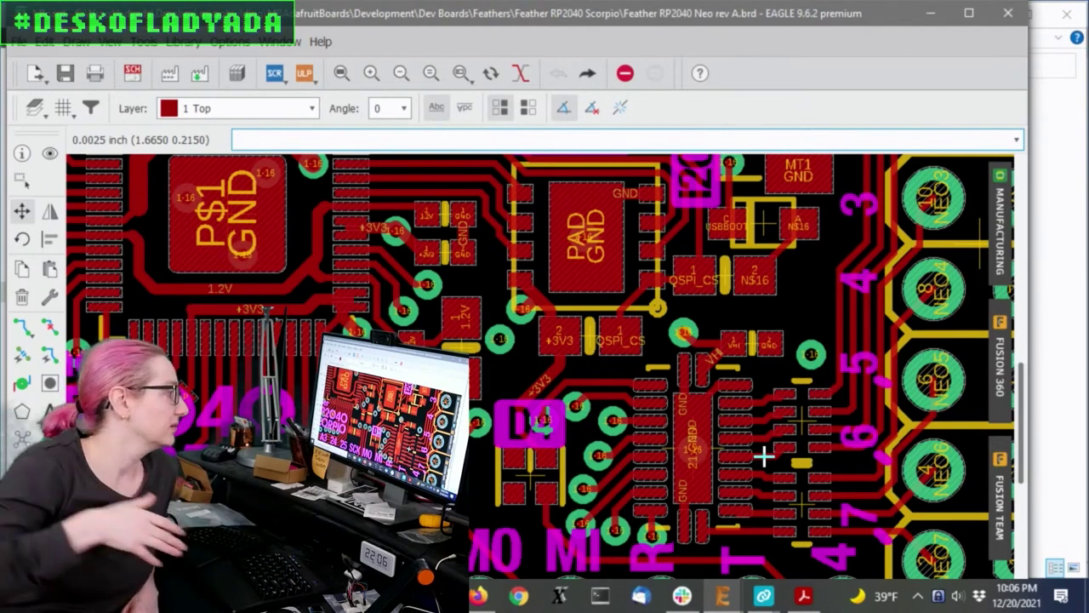
# - Check the properties of the U4 chip on the board and close them
pyautogui.click(24, 155)
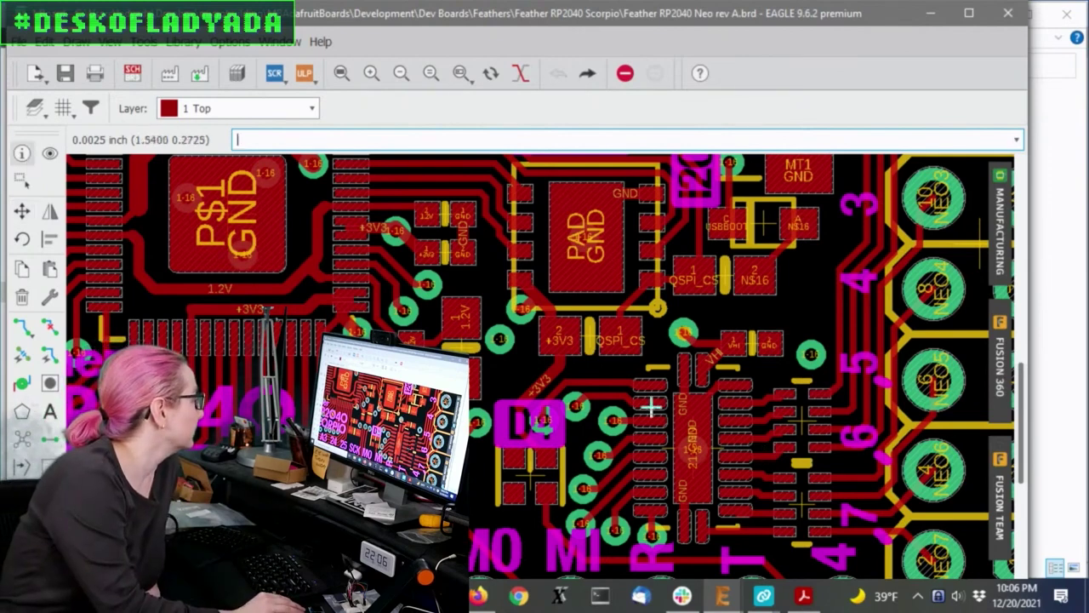
pyautogui.click(692, 450)
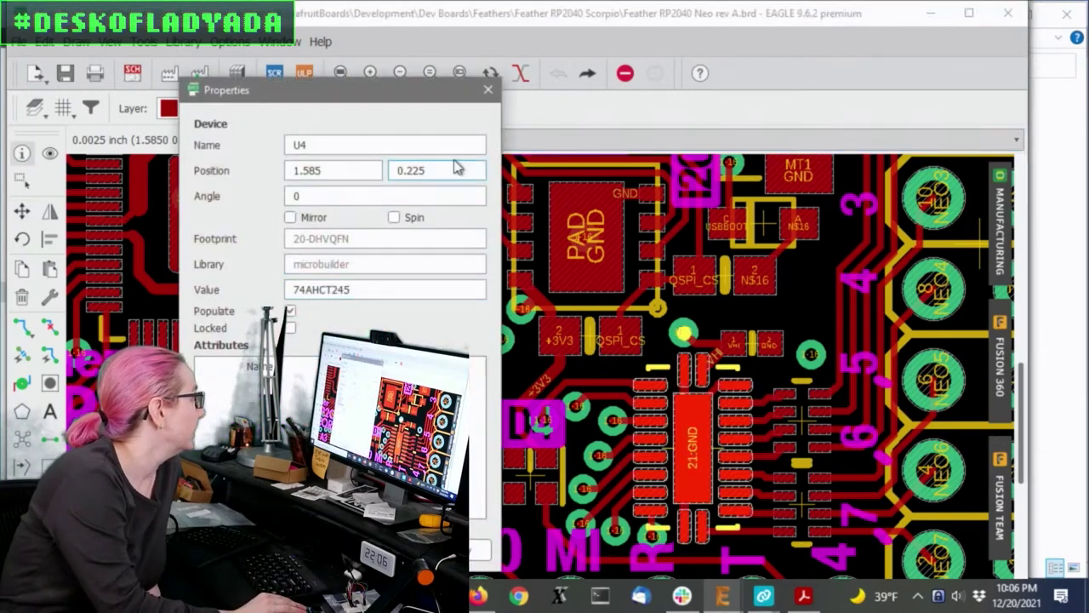
pyautogui.click(486, 91)
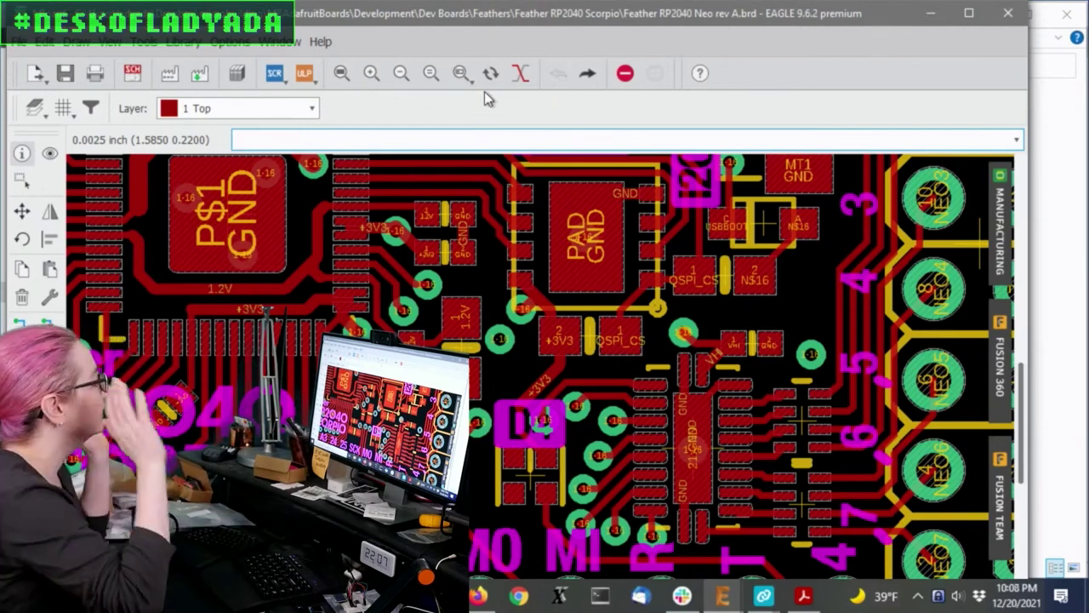
# - Switch to Firefox and open digikey.com in a new tab
pyautogui.click(479, 596)
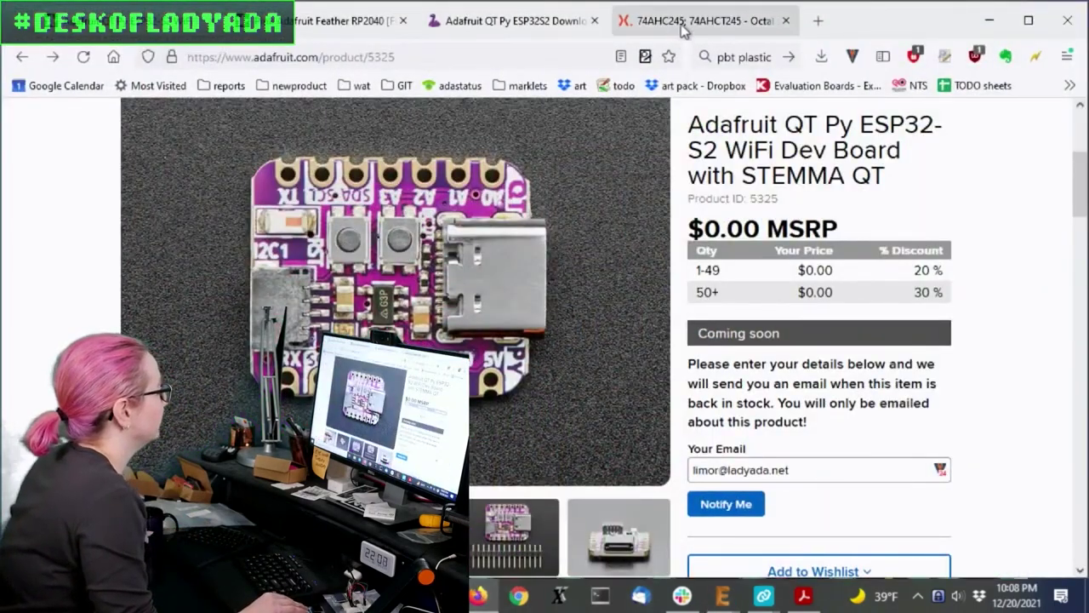
pyautogui.click(819, 21)
pyautogui.click(379, 53)
pyautogui.write('digikey.com')
pyautogui.press('Return')
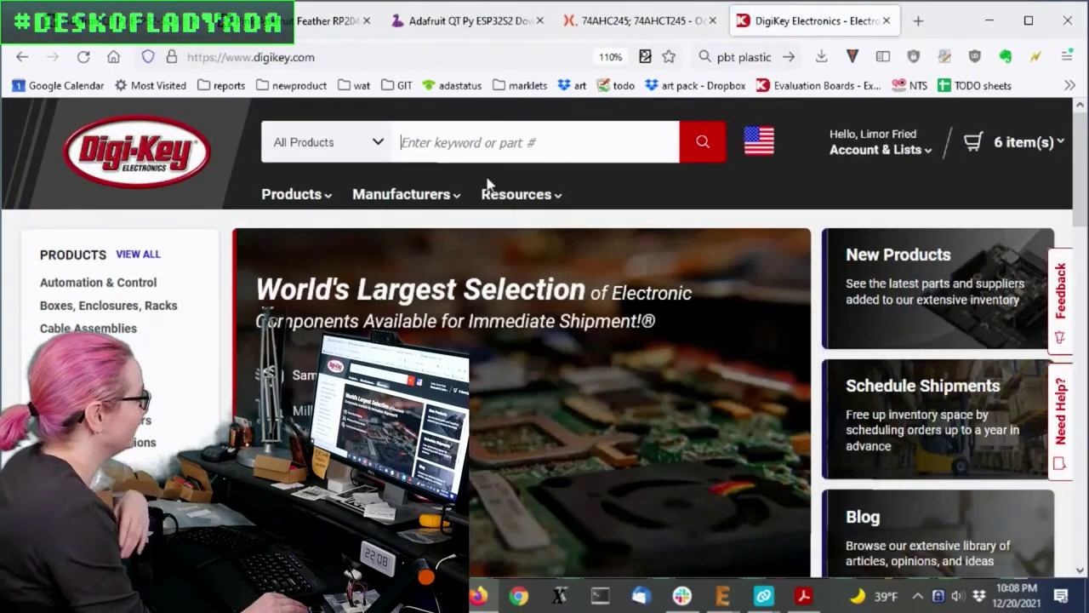
# - Search all DigiKey products for "buffer"
pyautogui.write('bu')
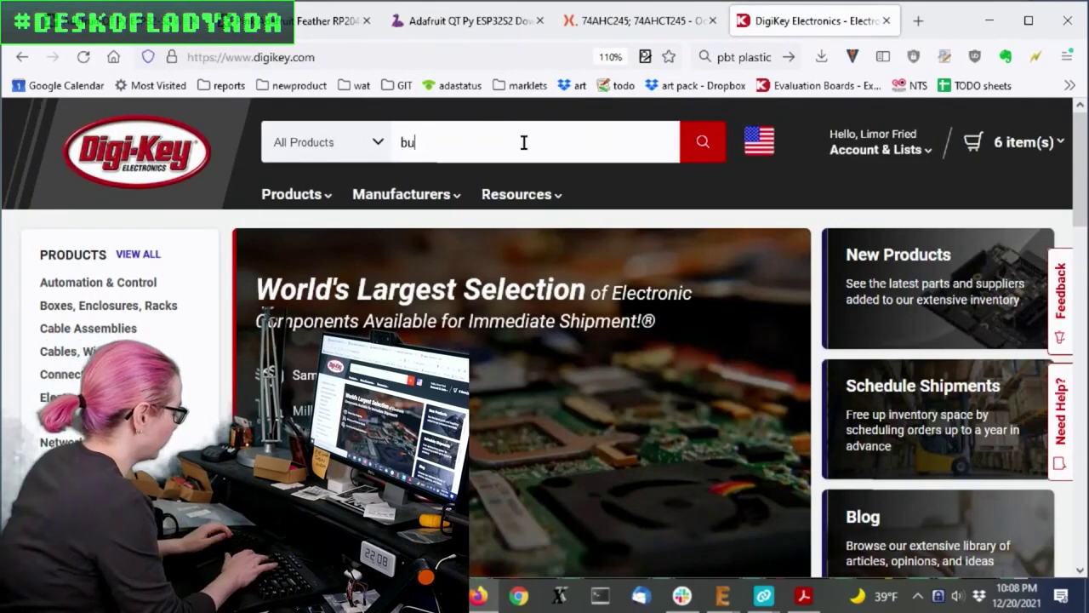
pyautogui.write('ffer')
pyautogui.press('Return')
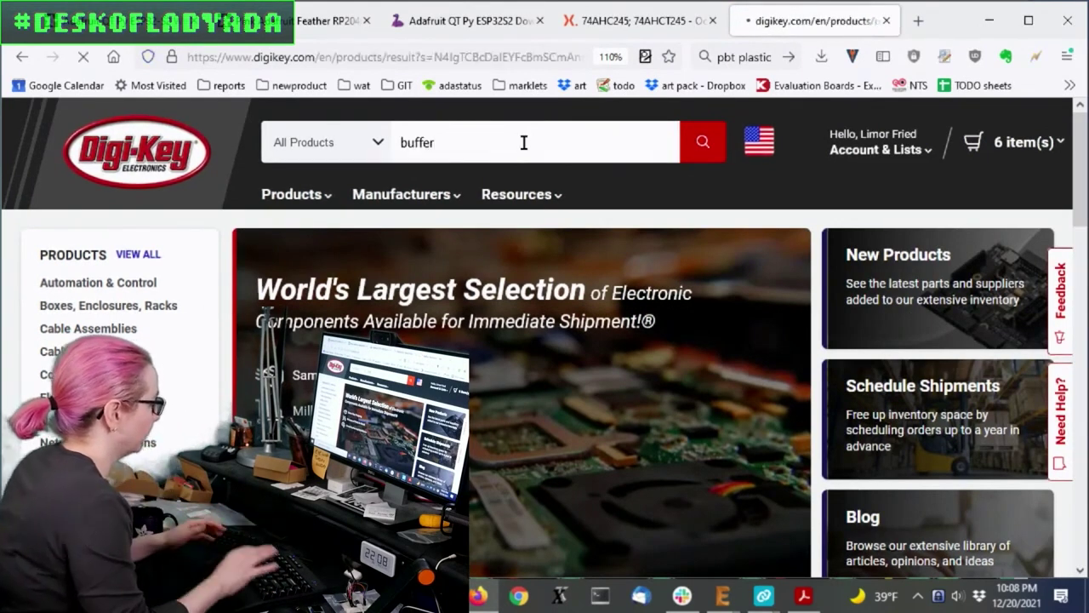
# - Replace the product search term with "transceiver" and run the search
pyautogui.hotkey('ctrl', 'a')
pyautogui.write('transceiver')
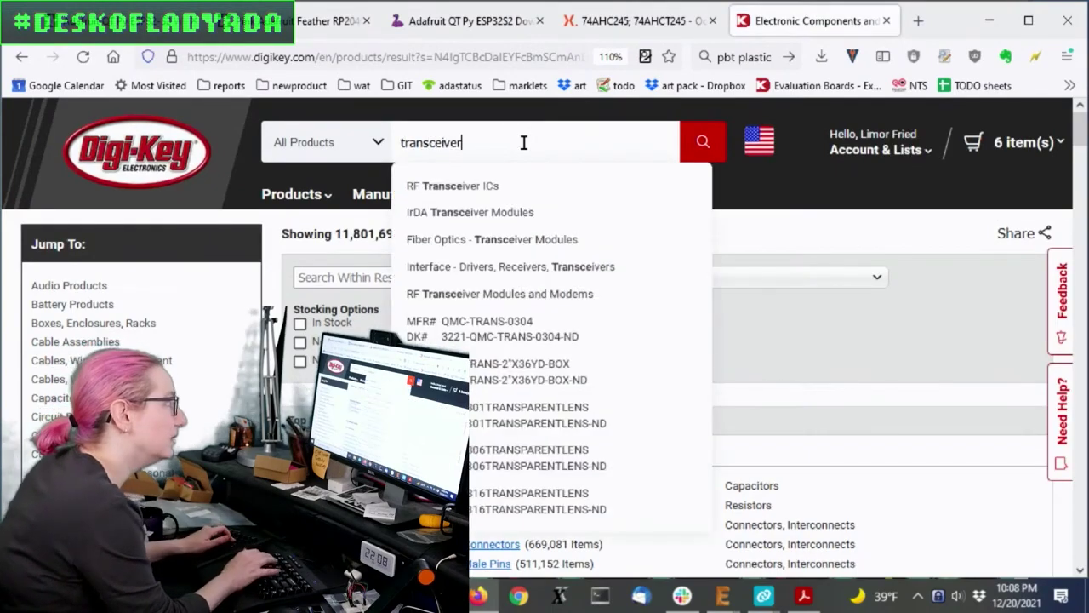
pyautogui.press('Return')
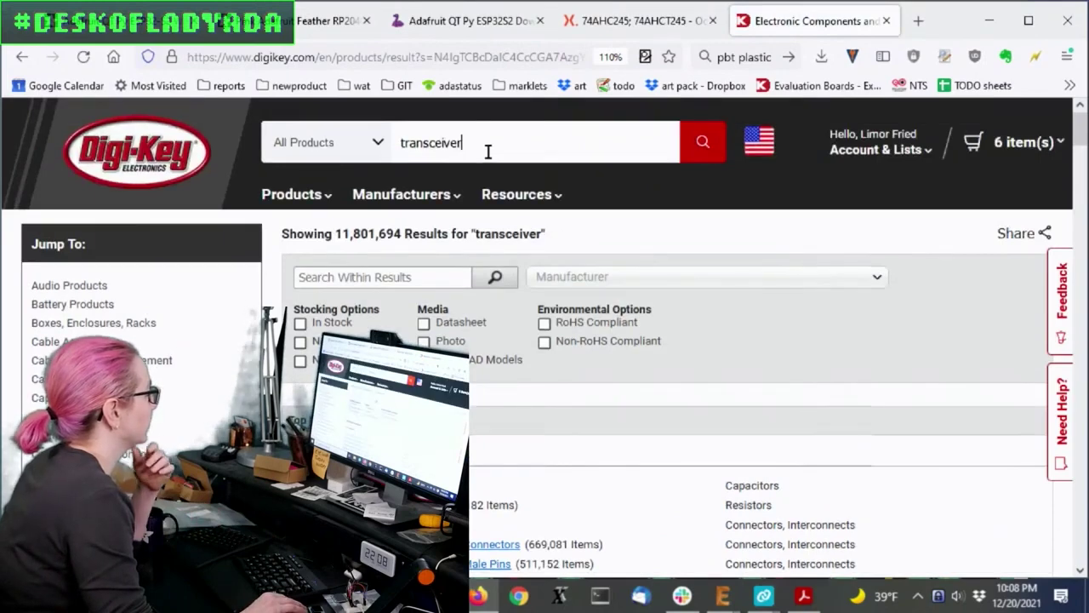
pyautogui.click(486, 151)
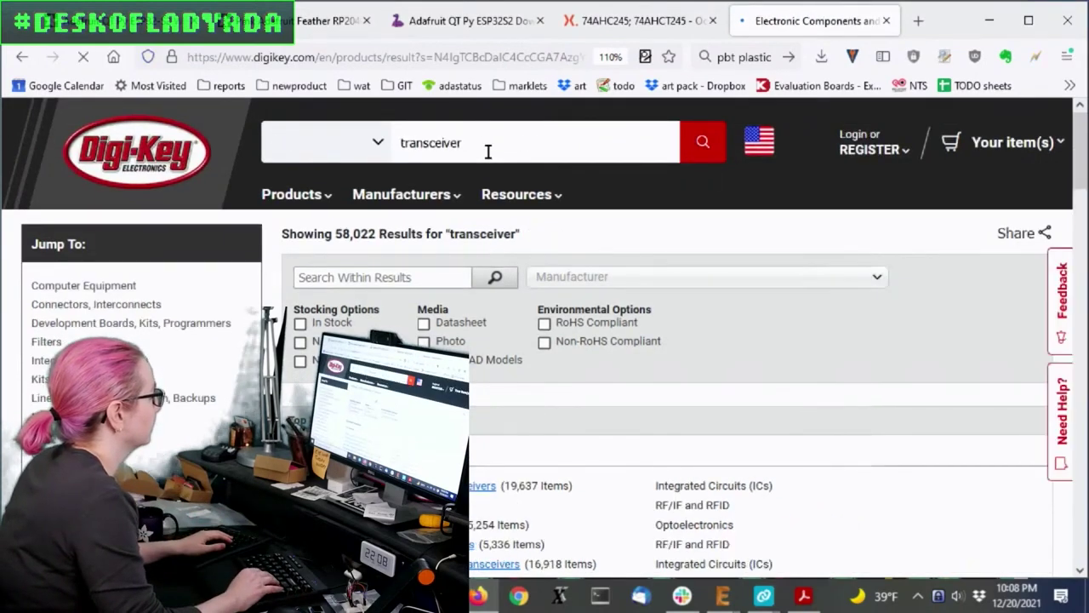
# - Open the "Interface - Drivers, Receivers, Transceivers" category from the top search results
pyautogui.scroll(-3, 699, 315)
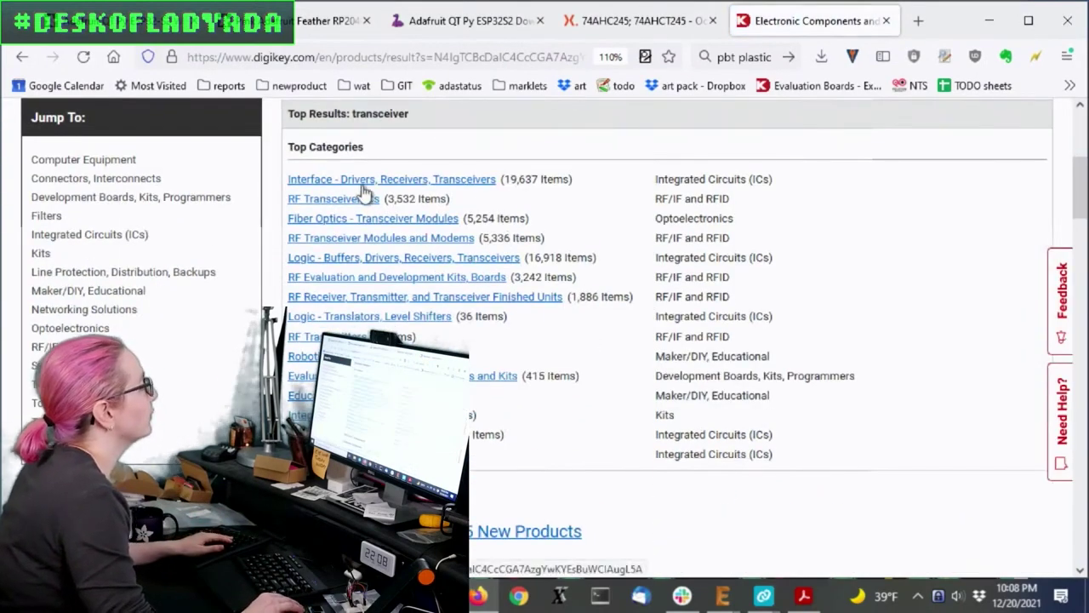
pyautogui.hotkey('ctrl', '+')
pyautogui.hotkey('ctrl', '+')
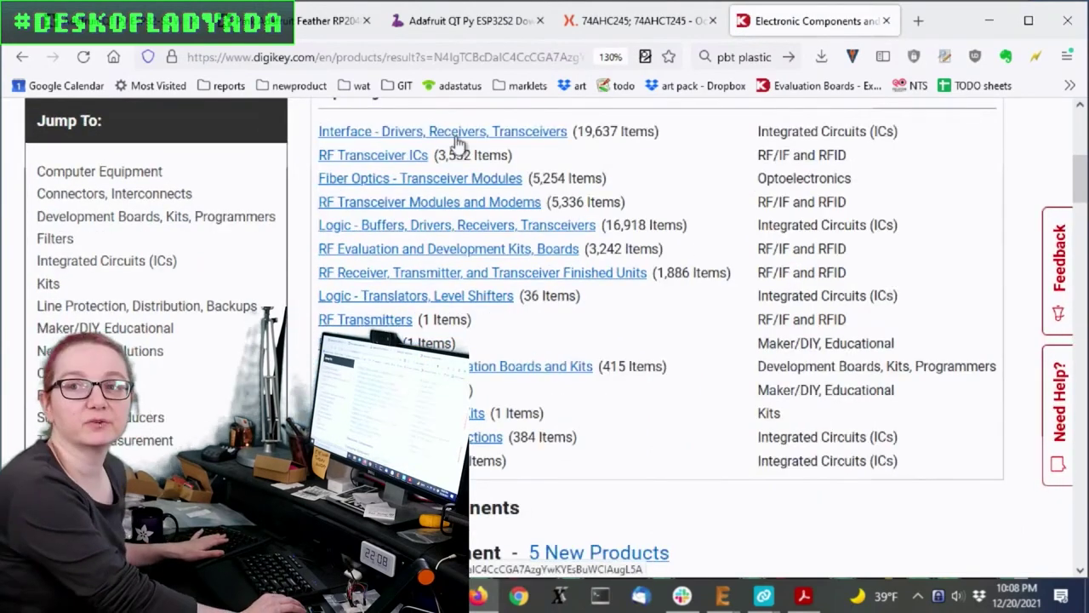
pyautogui.click(458, 136)
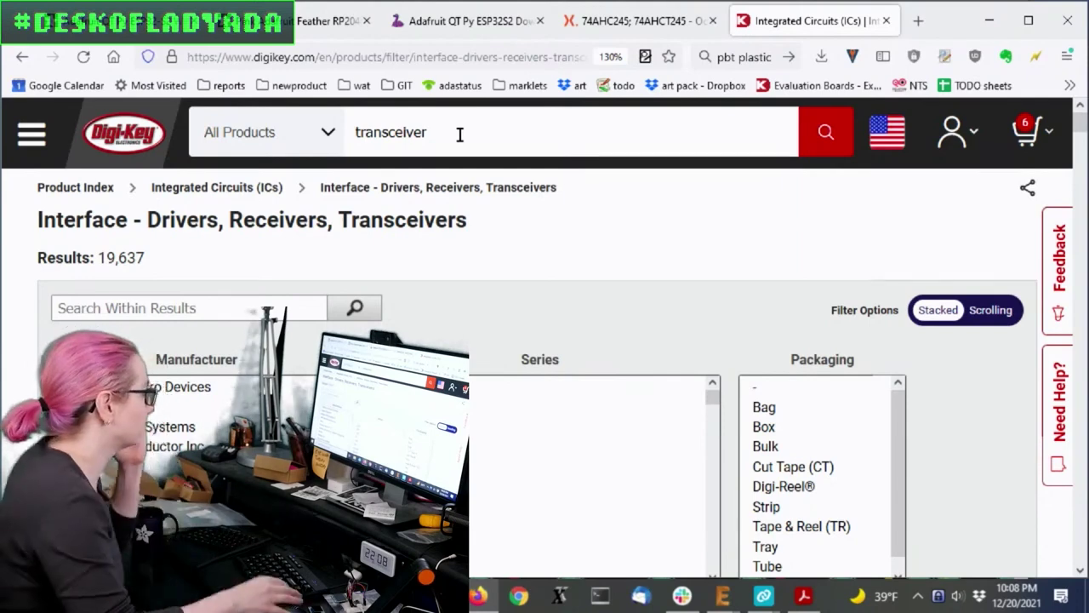
# - Restrict the part status filter to Active
pyautogui.hotkey('ctrl', '-')
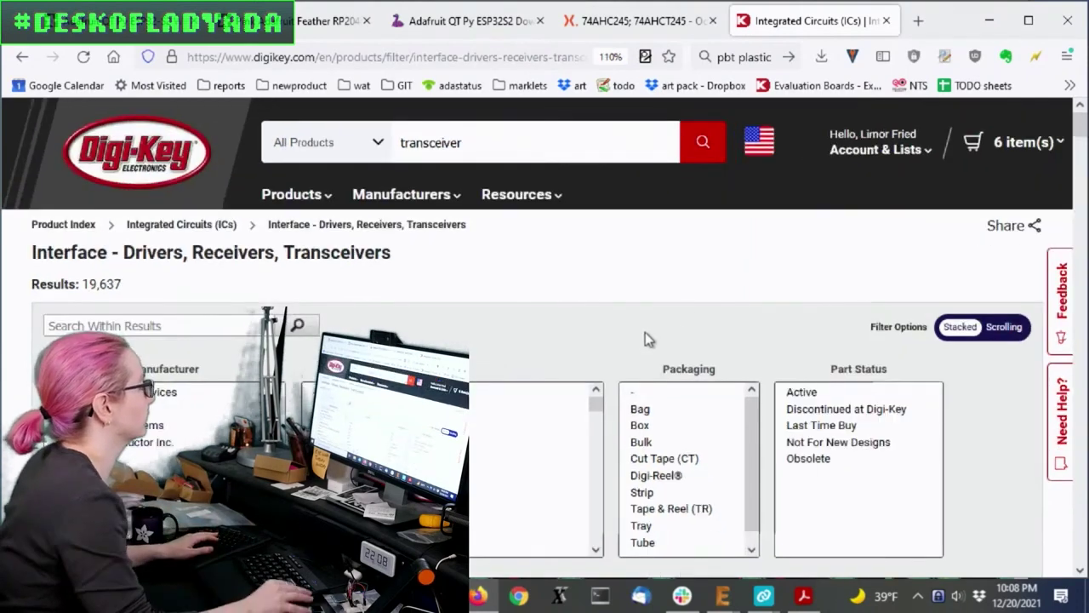
pyautogui.hotkey('ctrl', '-')
pyautogui.hotkey('ctrl', '-')
pyautogui.scroll(-2, 826, 222)
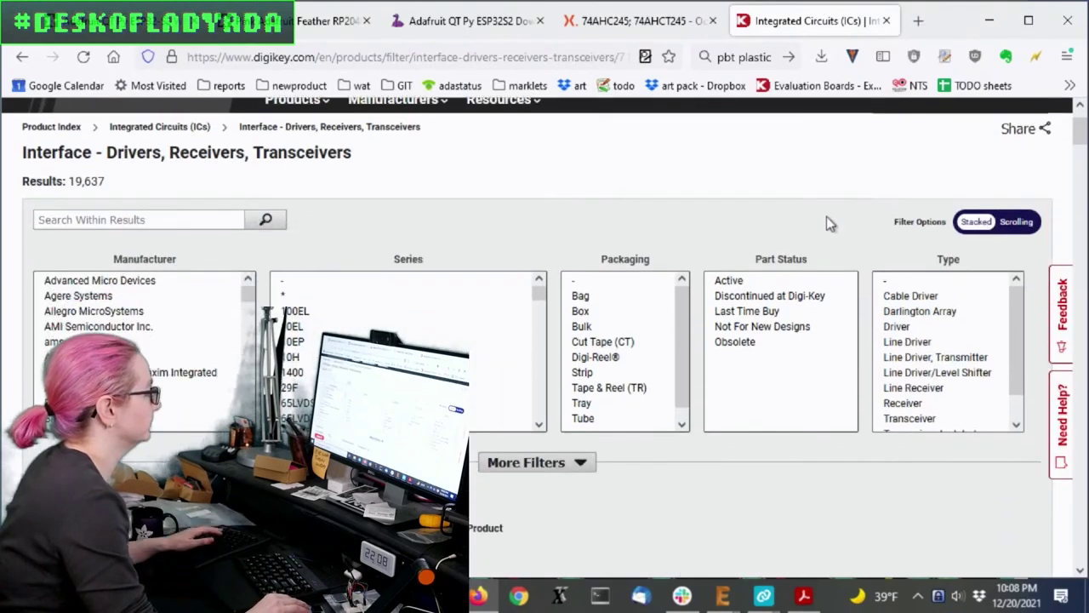
pyautogui.click(776, 195)
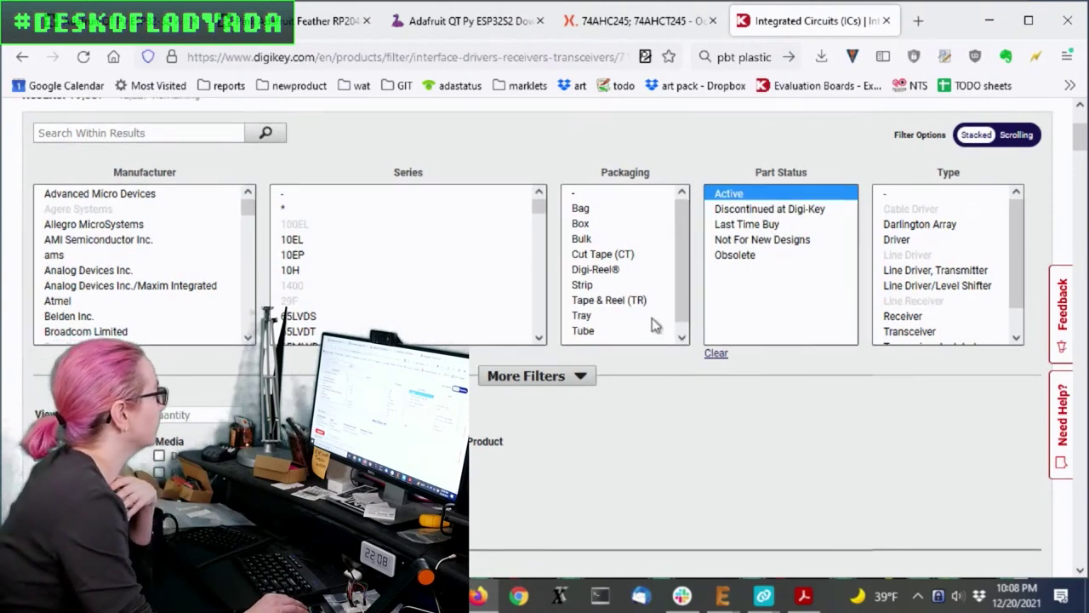
# - Expand the additional filters and restrict the mounting type to Surface Mount
pyautogui.scroll(-1, 651, 322)
pyautogui.click(521, 377)
pyautogui.scroll(-3, 902, 420)
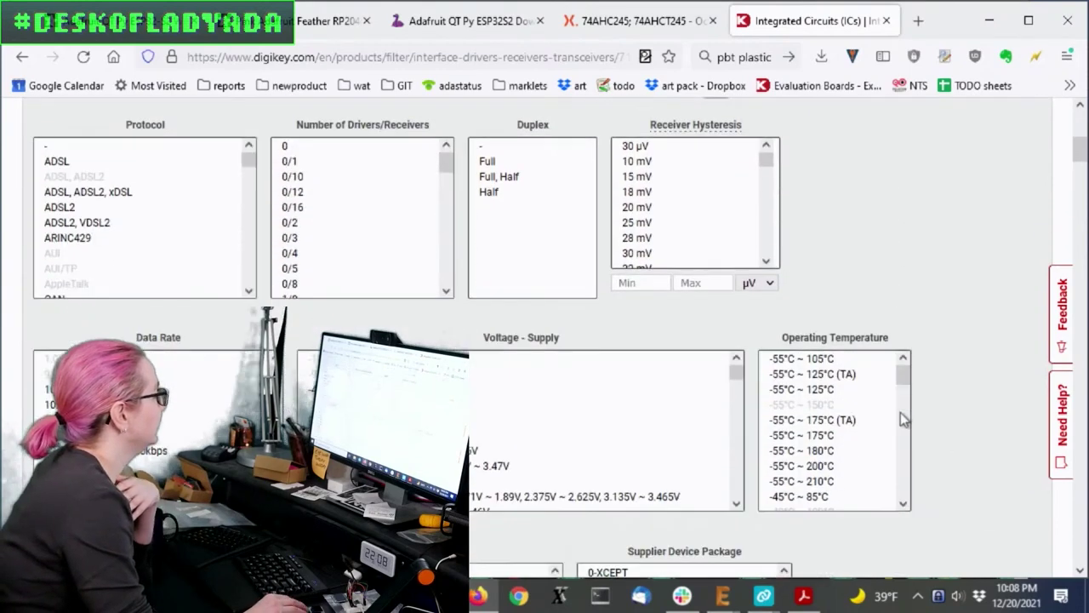
pyautogui.scroll(-2, 834, 417)
pyautogui.scroll(-4, 926, 385)
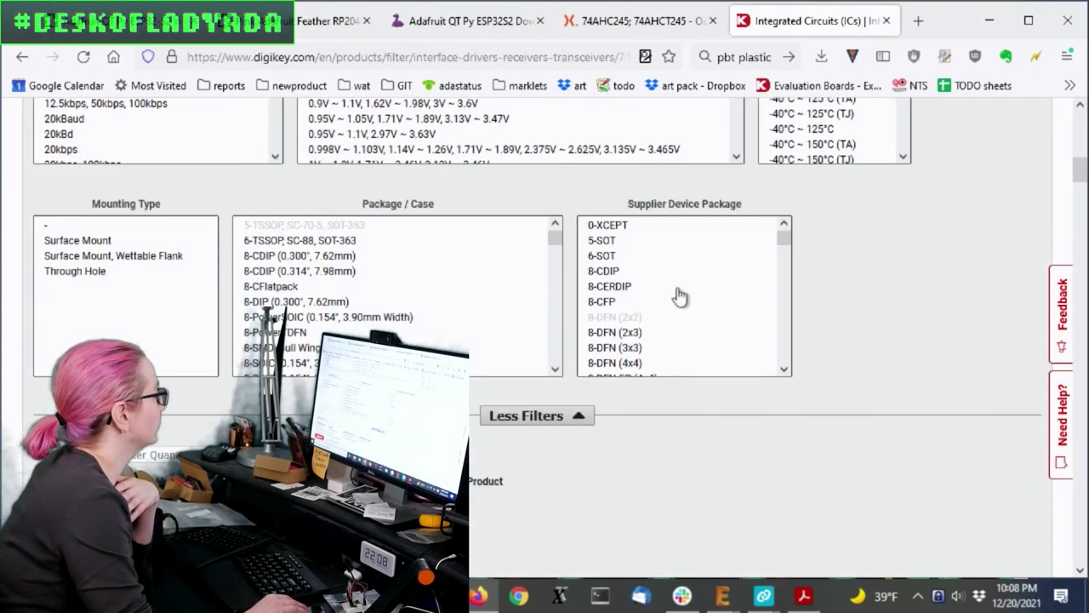
pyautogui.click(174, 244)
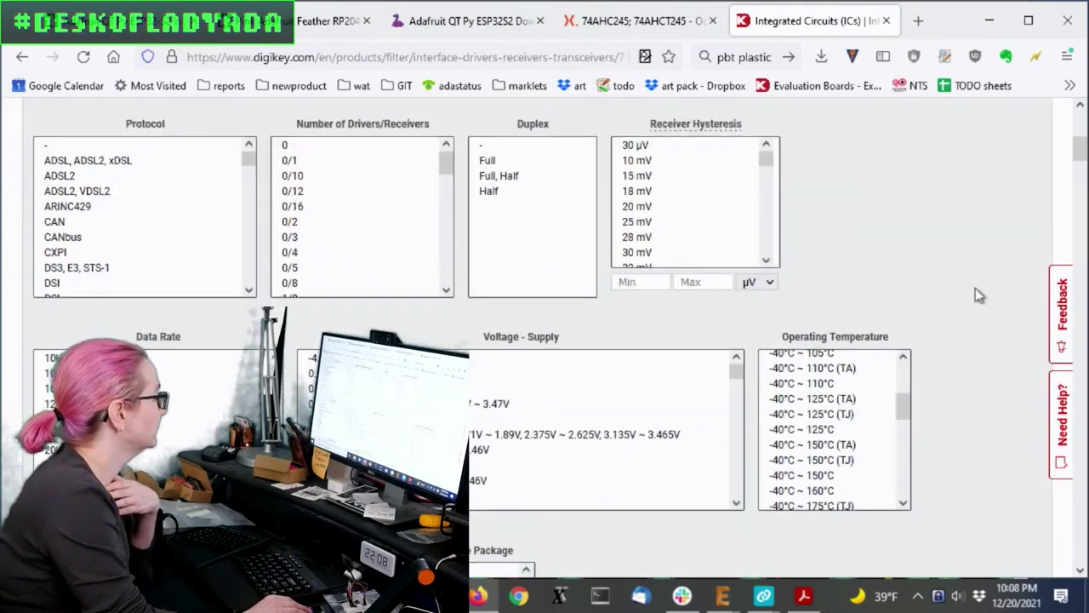
# - Limit the results to normally stocking parts, exclude marketplace products, and apply all filters
pyautogui.scroll(-10, 977, 286)
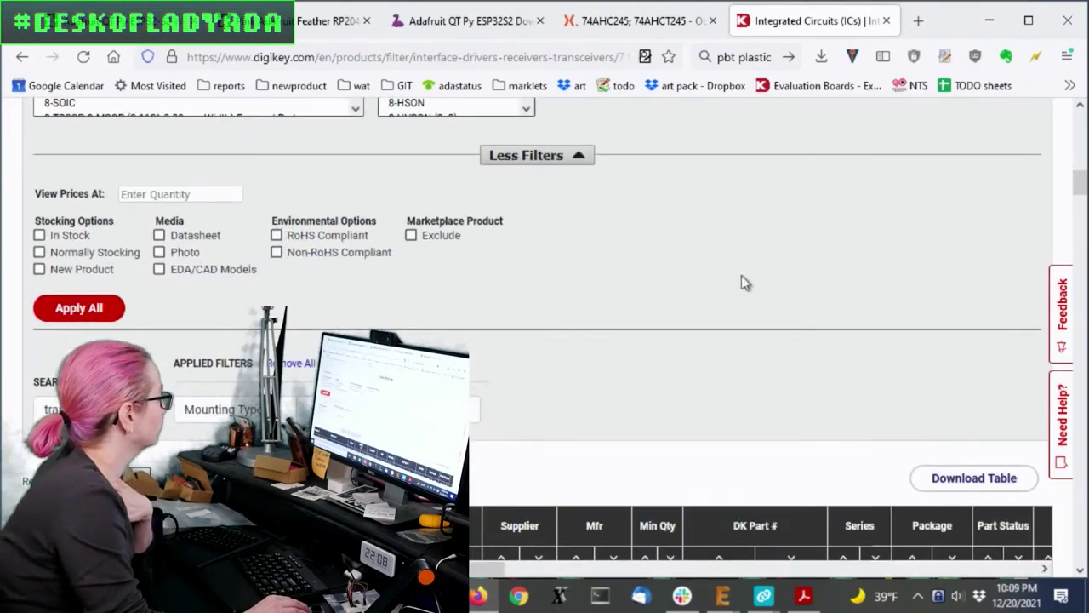
pyautogui.click(80, 250)
pyautogui.click(434, 237)
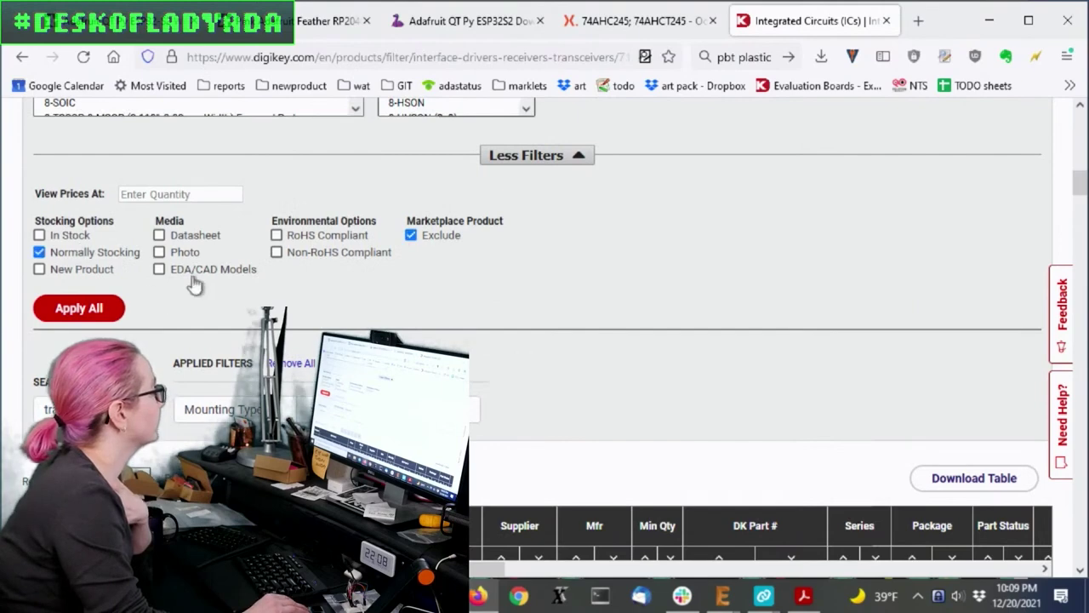
pyautogui.click(105, 312)
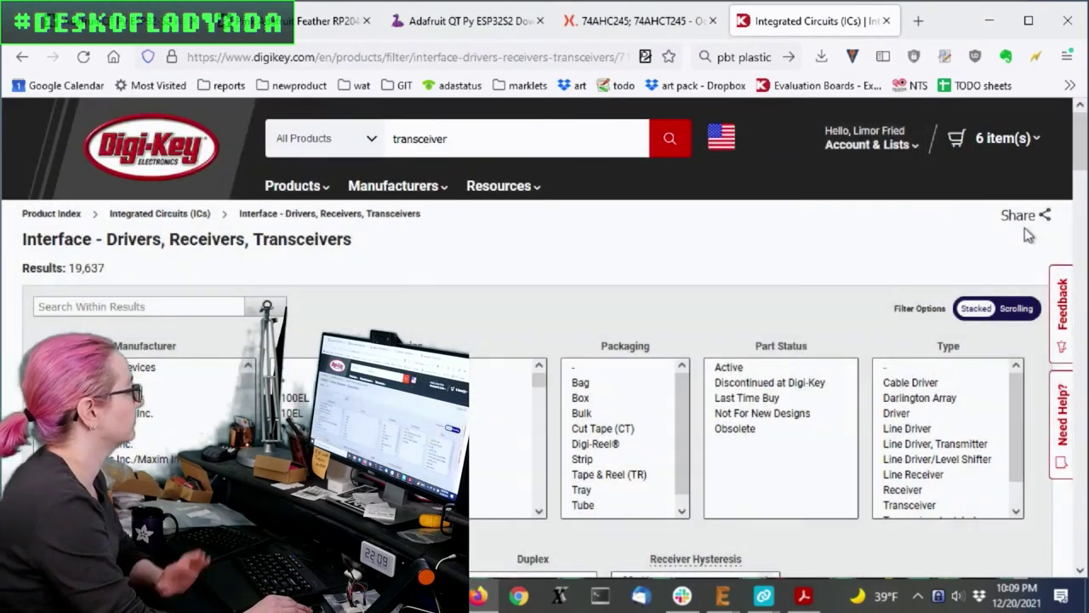
# - Examine the remaining filter lists for the narrowed transceiver results, down to the package options
pyautogui.scroll(-2, 1029, 229)
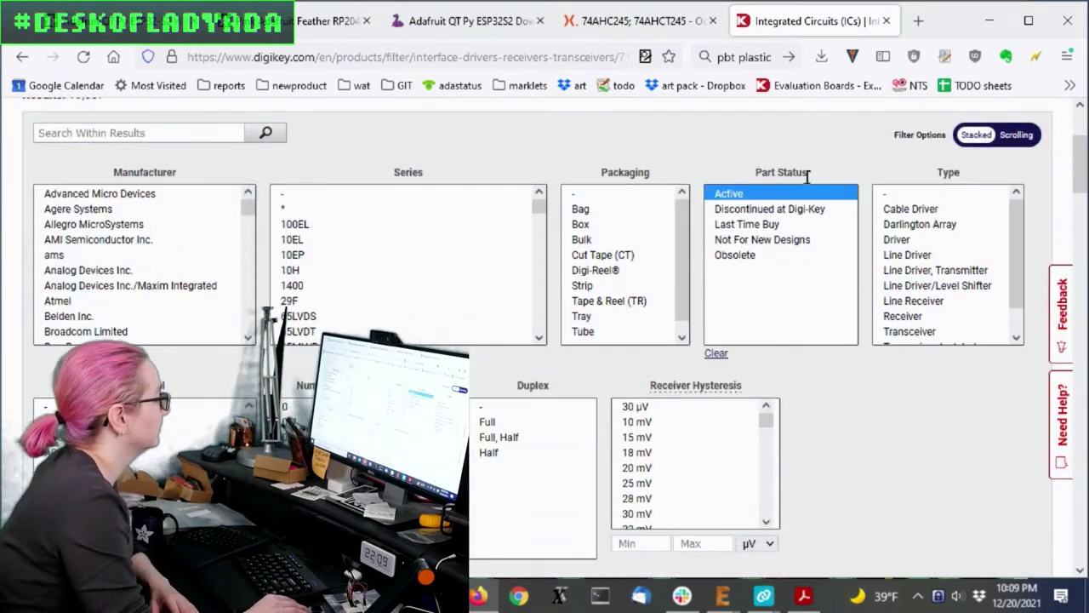
pyautogui.scroll(-10, 906, 393)
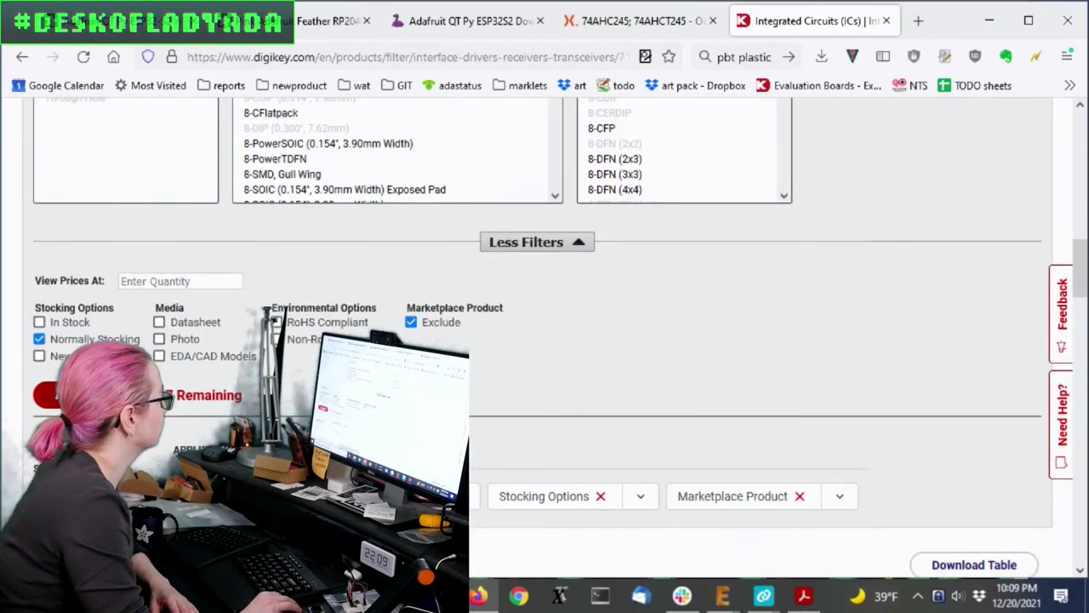
pyautogui.scroll(10, 713, 360)
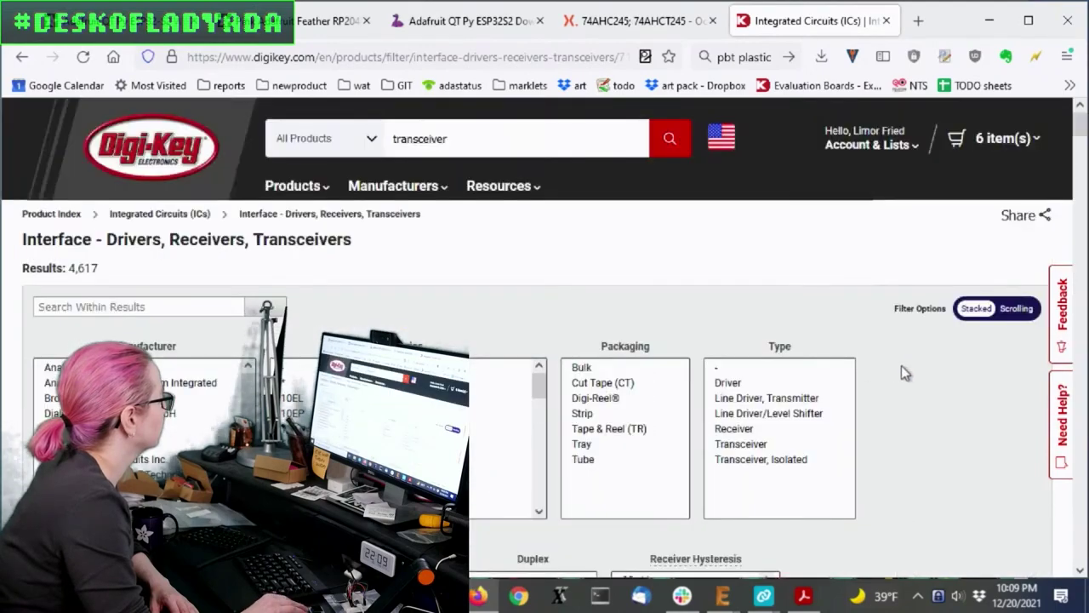
pyautogui.scroll(-10, 901, 365)
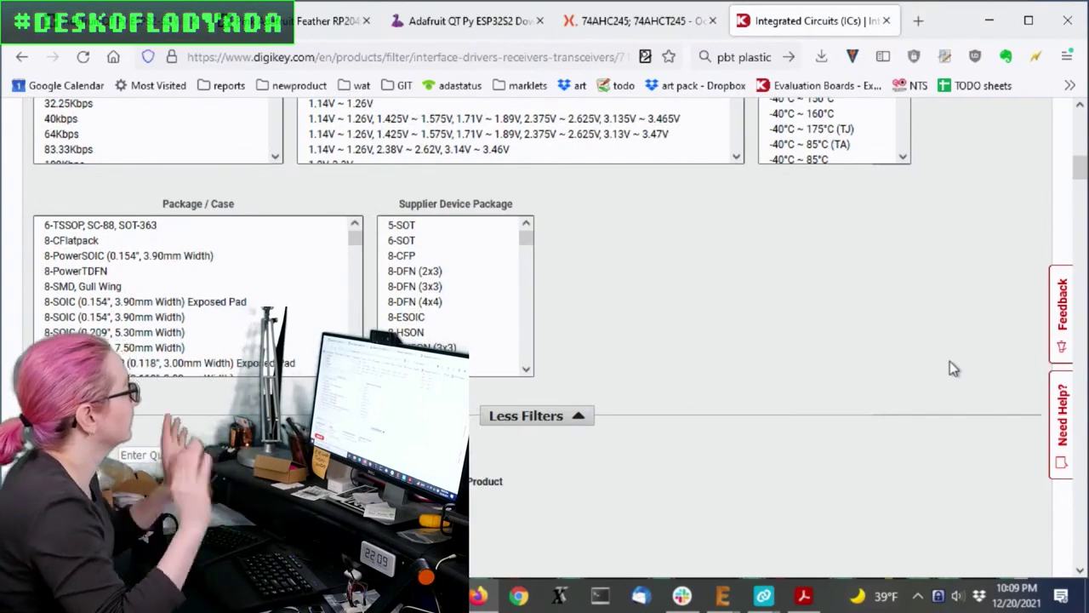
# - Review the filter lists and the parts table of the narrowed interface drivers, receivers and transceivers results
pyautogui.scroll(5, 967, 267)
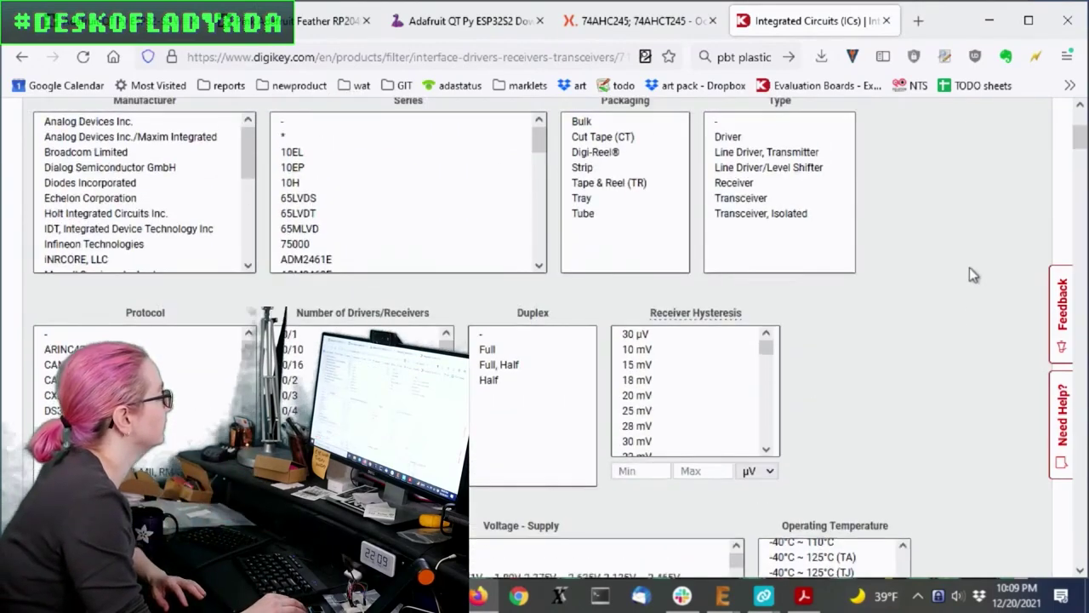
pyautogui.scroll(2, 972, 271)
pyautogui.scroll(-3, 976, 276)
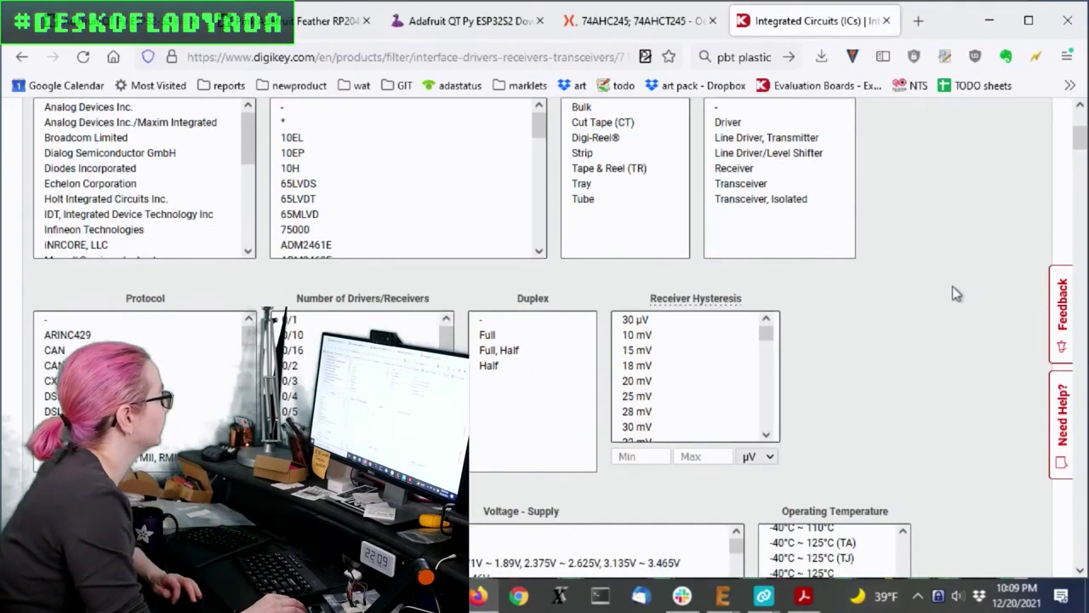
pyautogui.scroll(2, 953, 288)
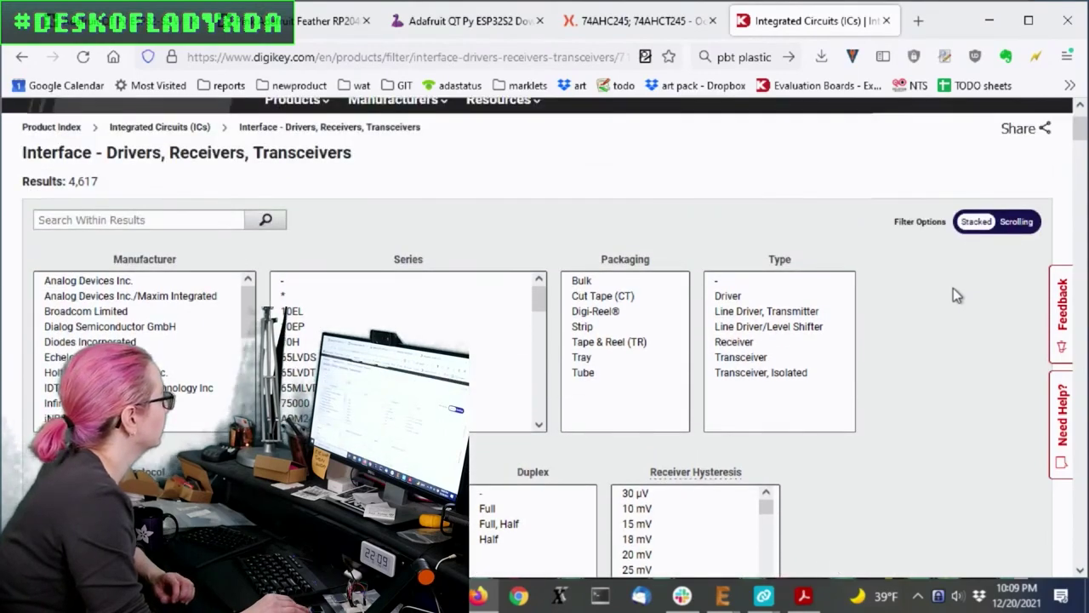
pyautogui.scroll(-4, 953, 287)
pyautogui.scroll(-10, 954, 289)
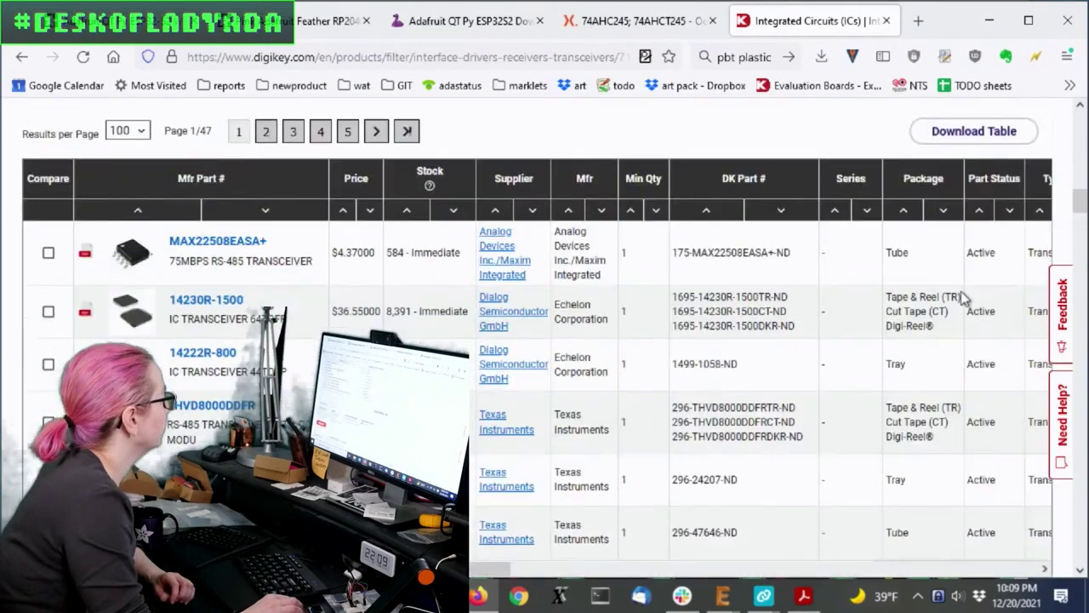
pyautogui.scroll(-3, 961, 291)
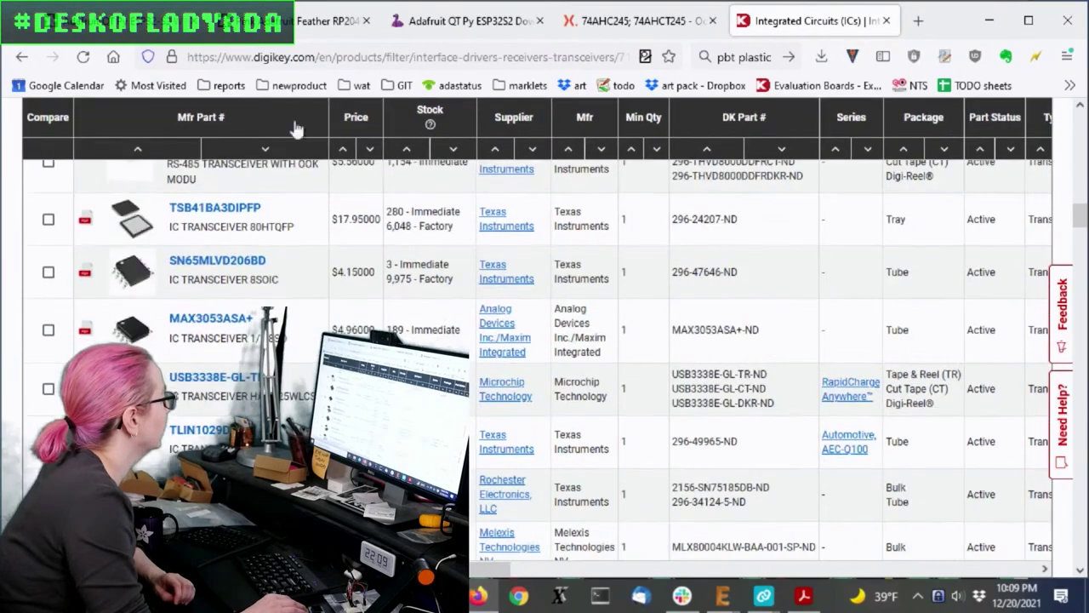
# - Go back through the browsing history to the category overview of the "transceiver" search
pyautogui.rightClick(22, 57)
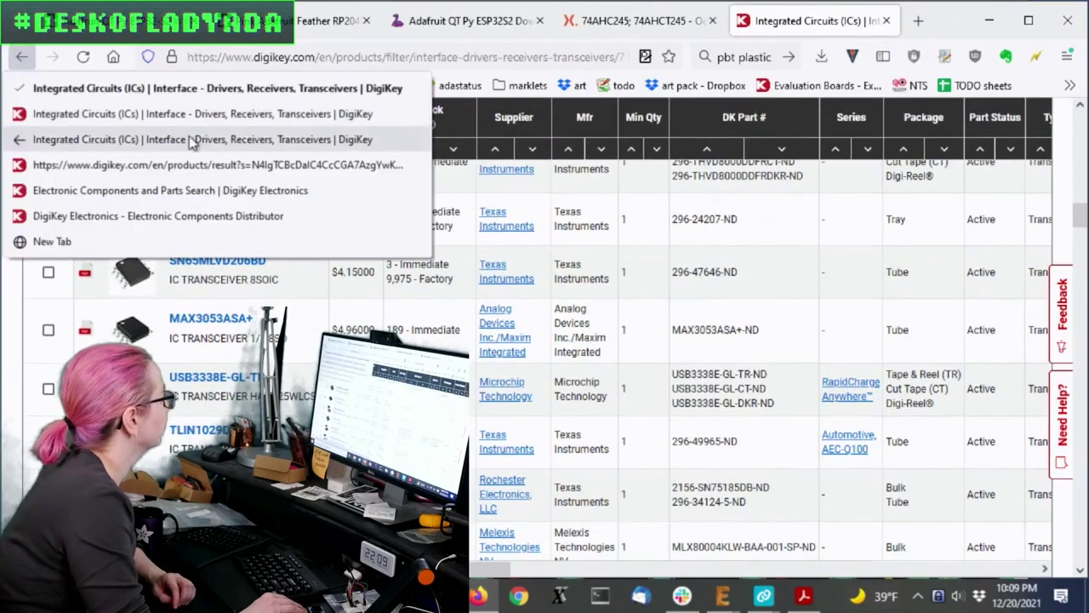
pyautogui.click(194, 141)
pyautogui.click(12, 60)
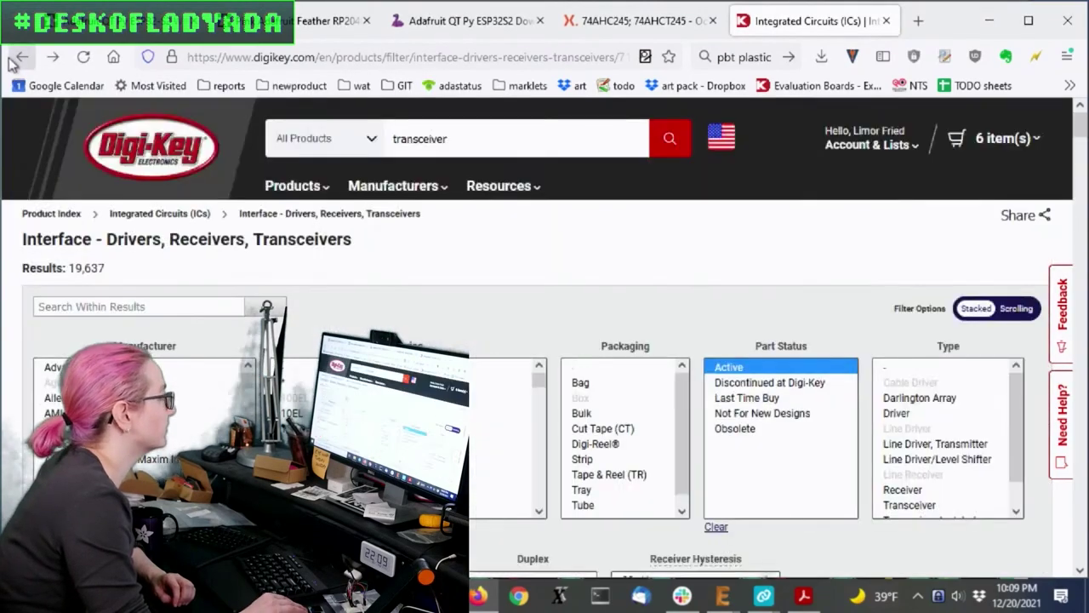
pyautogui.click(12, 59)
pyautogui.click(16, 62)
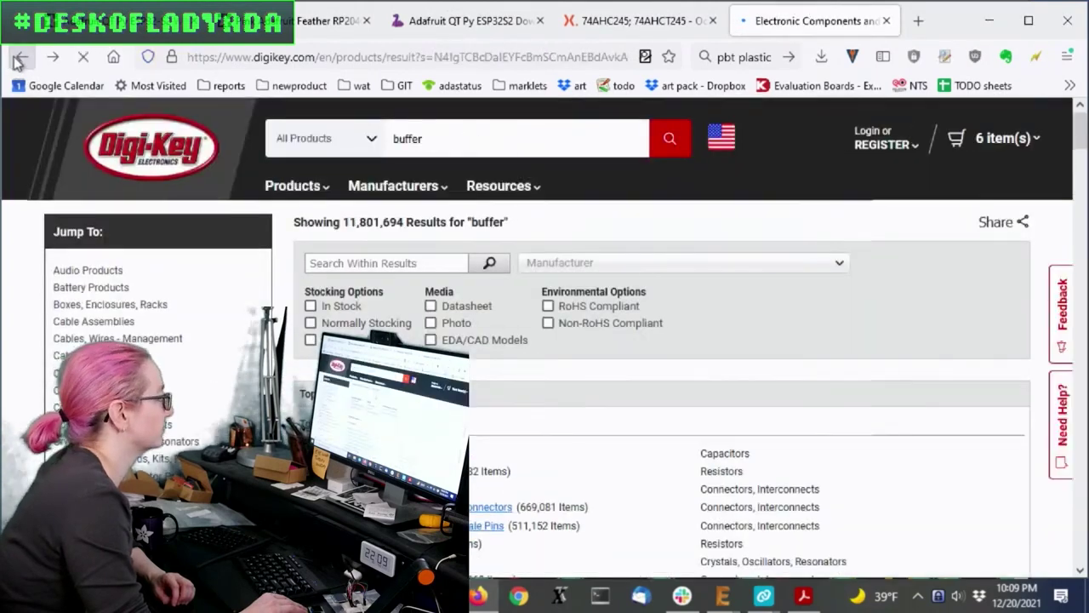
pyautogui.click(53, 57)
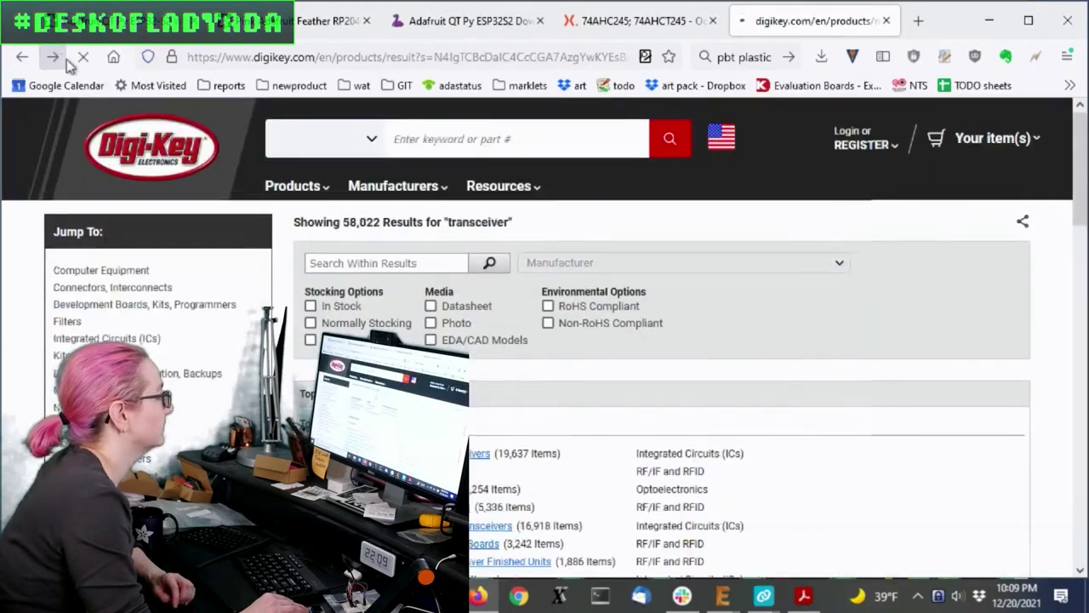
# - Find and open the Logic - Buffers, Drivers, Receivers, Transceivers category among the top categories for "transceiver"
pyautogui.scroll(-3, 897, 264)
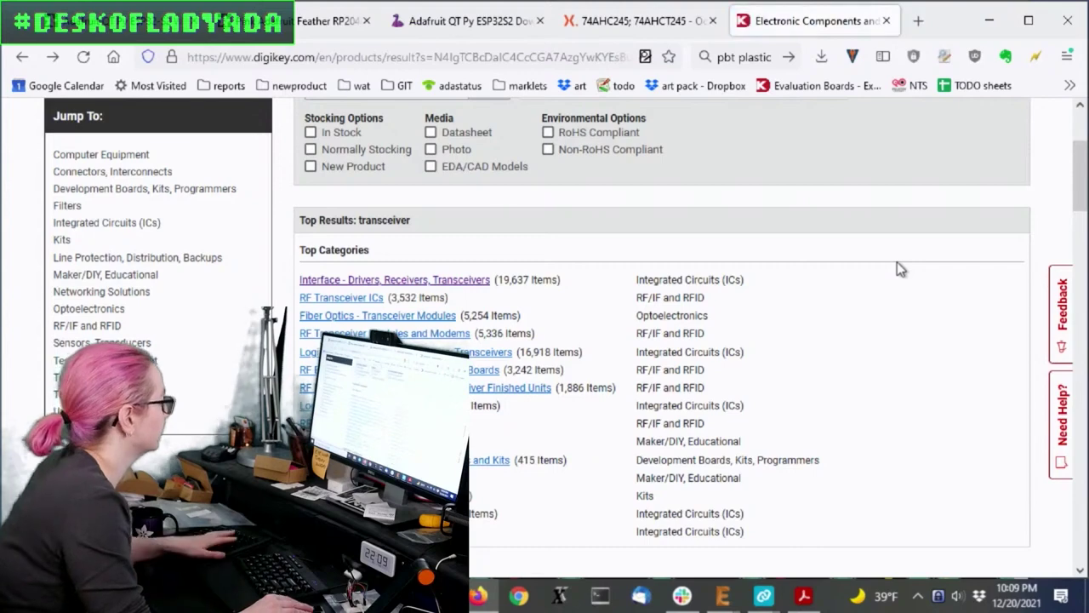
pyautogui.hotkey('ctrl', 'f')
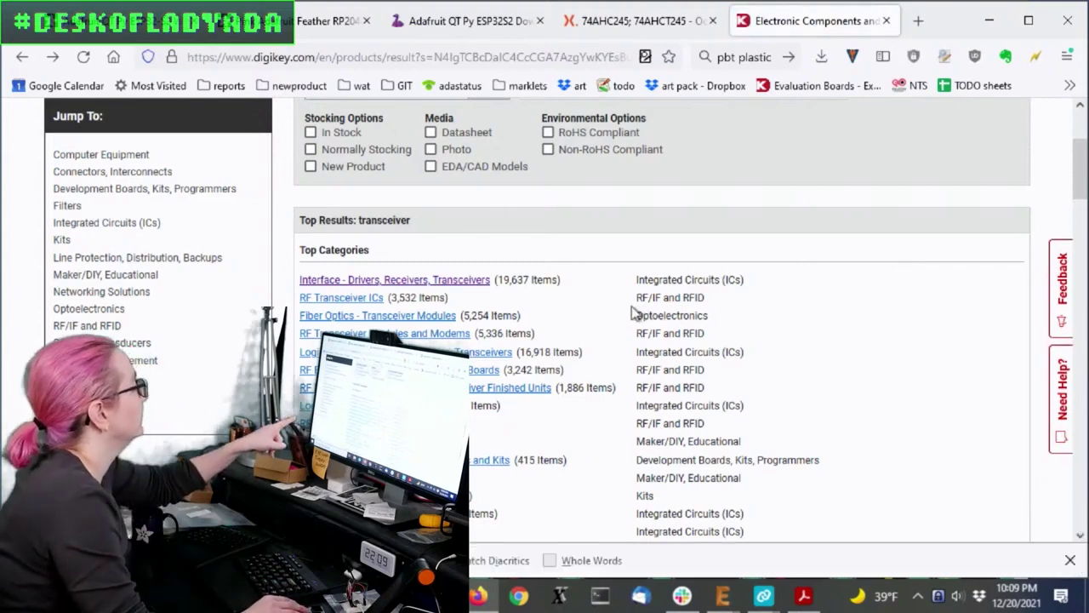
pyautogui.scroll(-2, 634, 313)
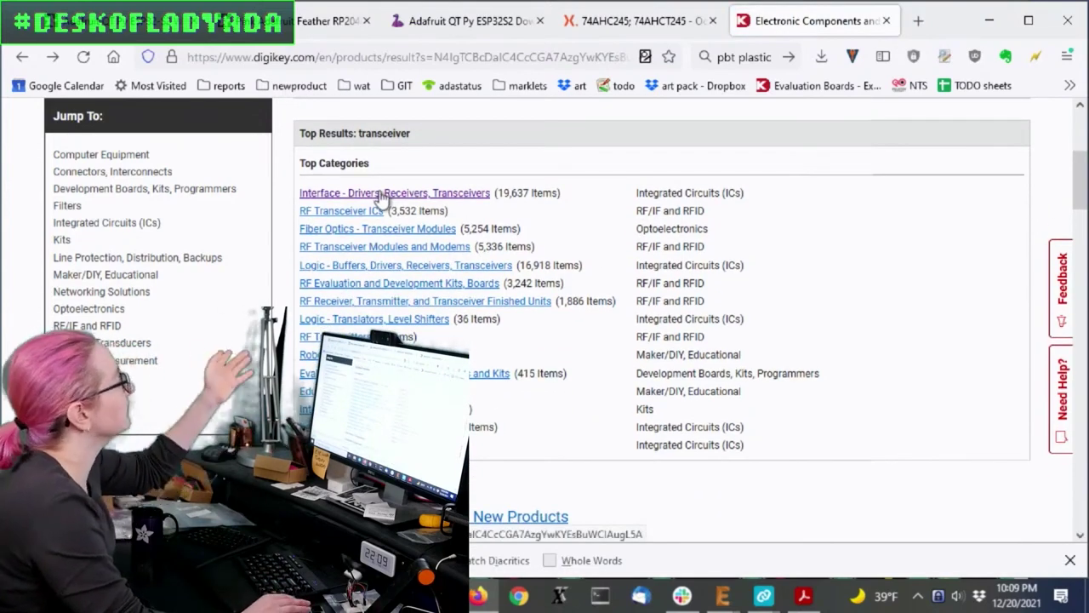
pyautogui.scroll(-2, 381, 196)
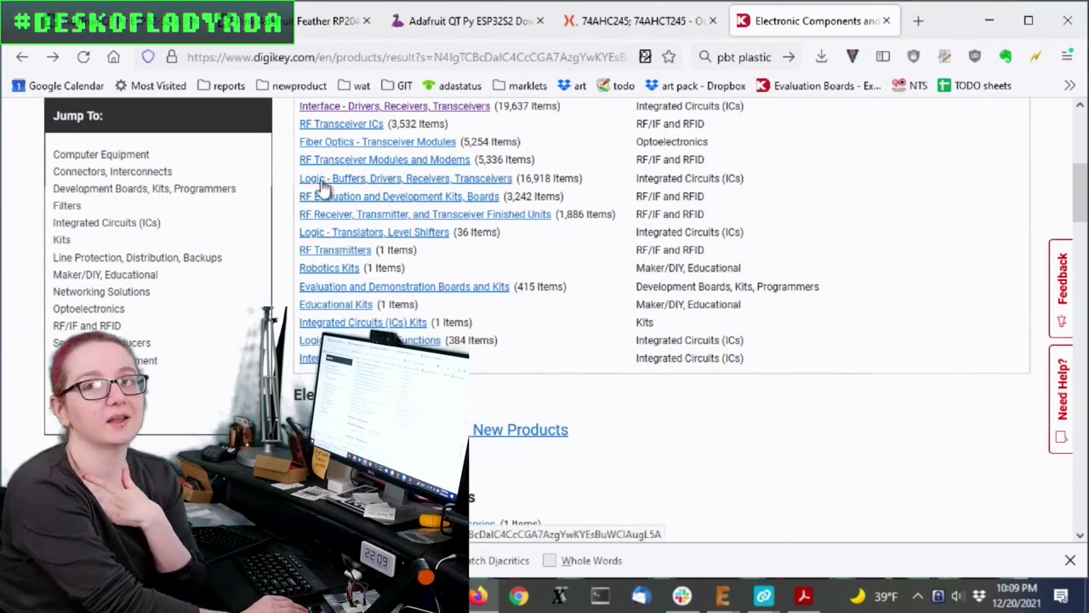
pyautogui.scroll(-2, 333, 182)
pyautogui.scroll(4, 457, 162)
pyautogui.click(465, 266)
# - Filter the logic category to Active, normally stocking parts, exclude marketplace products, and apply the filters
pyautogui.scroll(-15, 878, 216)
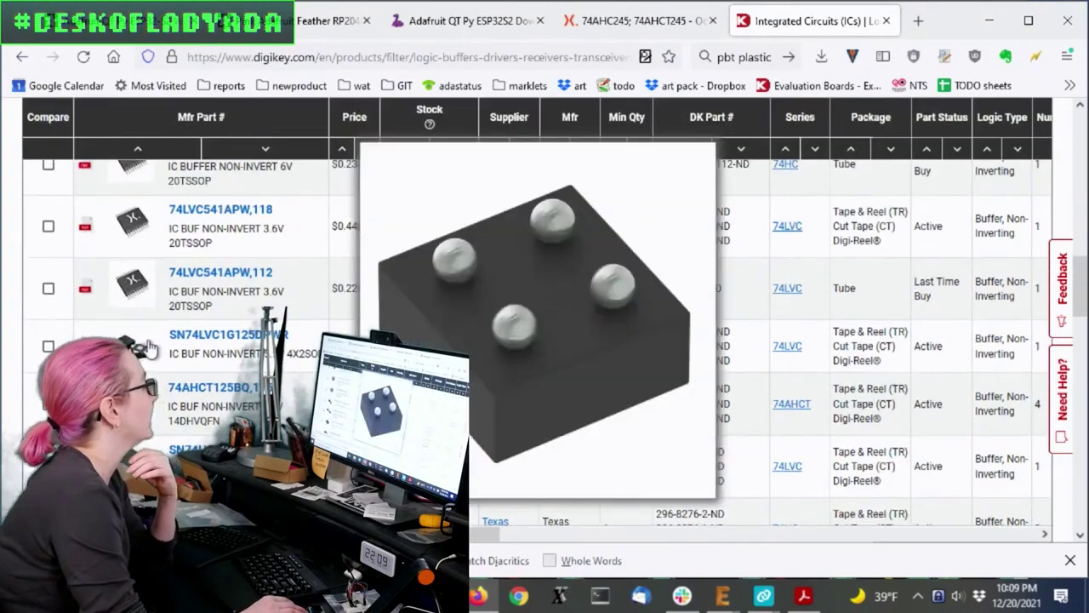
pyautogui.scroll(15, 775, 270)
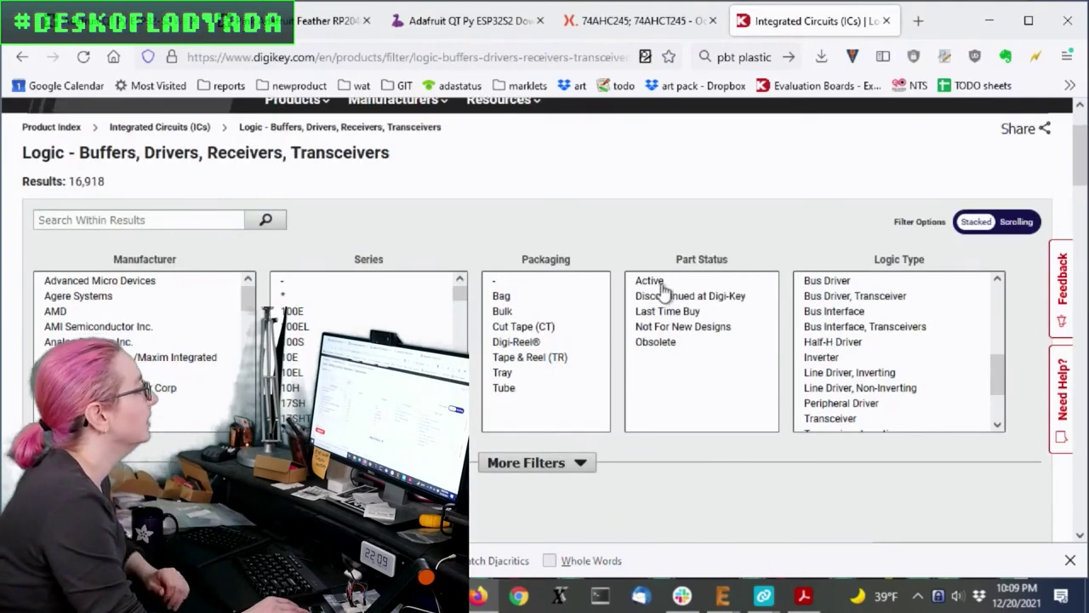
pyautogui.click(668, 281)
pyautogui.scroll(-2, 880, 189)
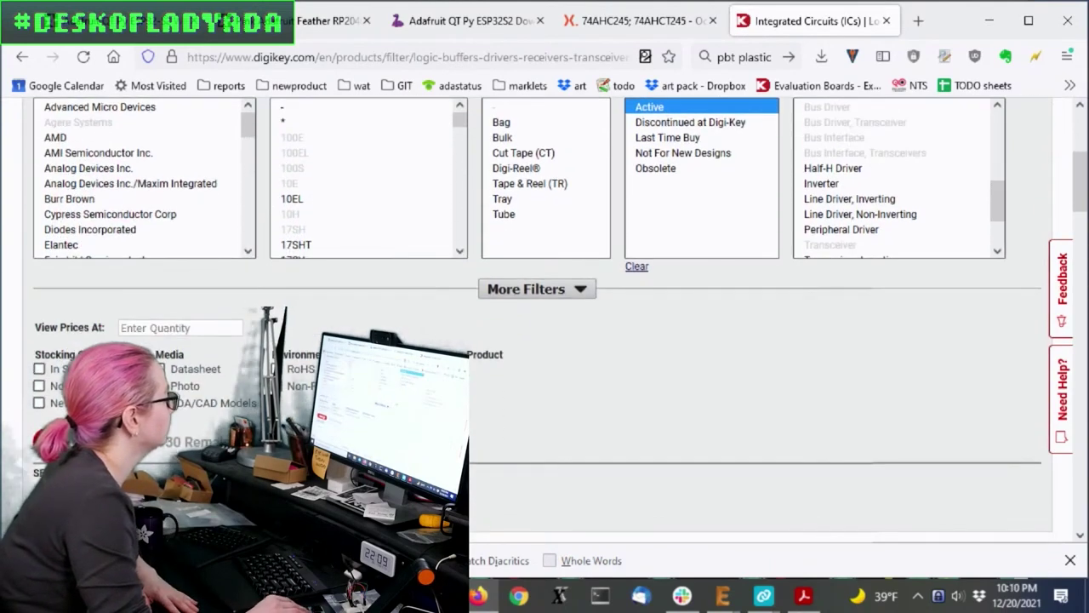
pyautogui.scroll(-2, 695, 365)
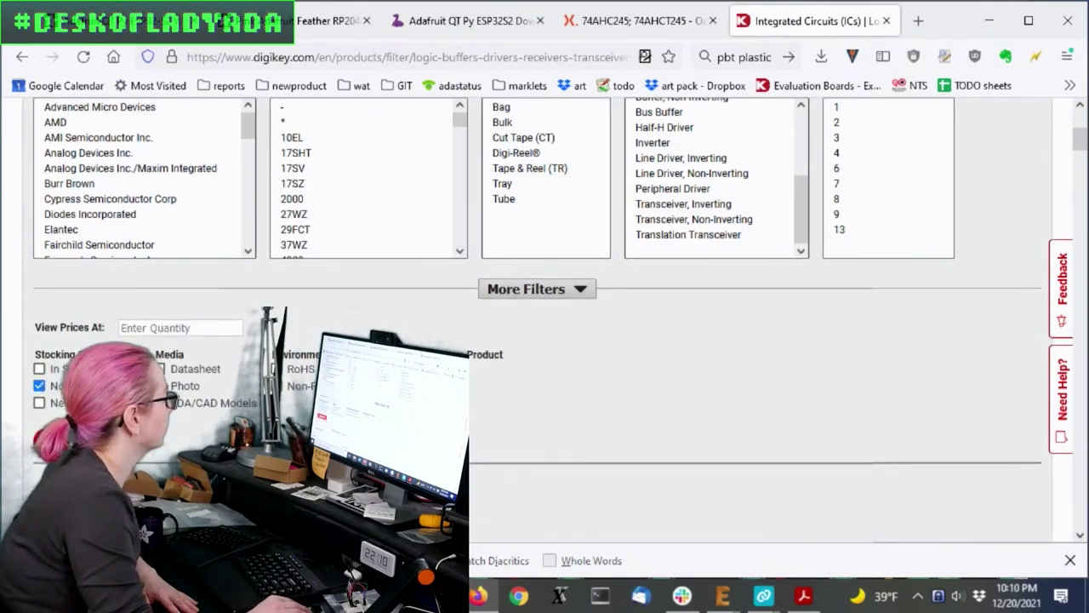
pyautogui.scroll(-2, 578, 357)
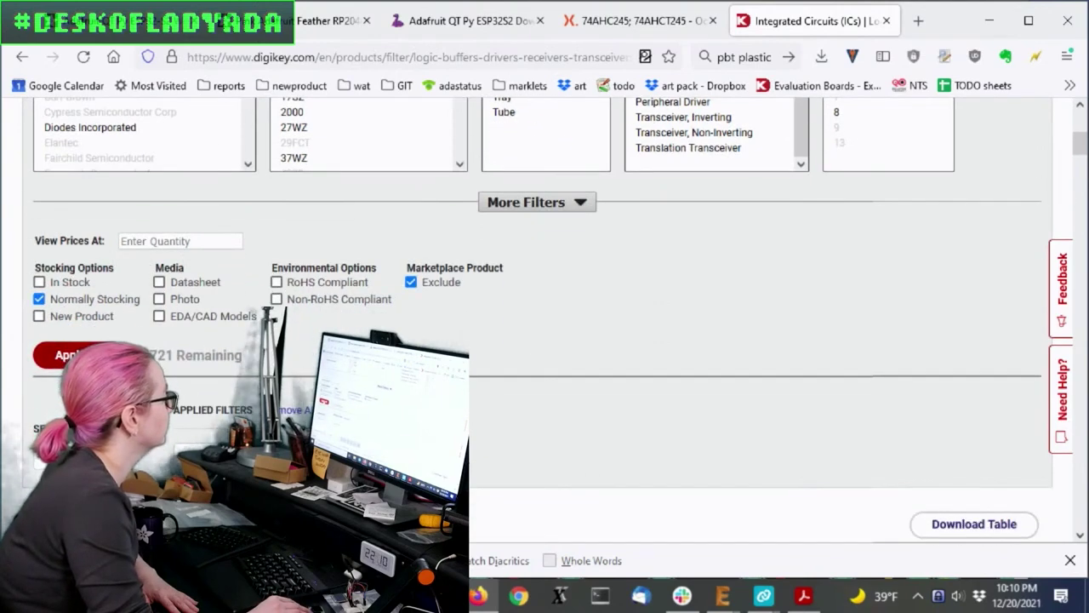
pyautogui.click(68, 355)
# - Restrict the logic type to Buffer, Non-Inverting and Transceiver, Non-Inverting only, and apply the filters
pyautogui.scroll(-2, 990, 304)
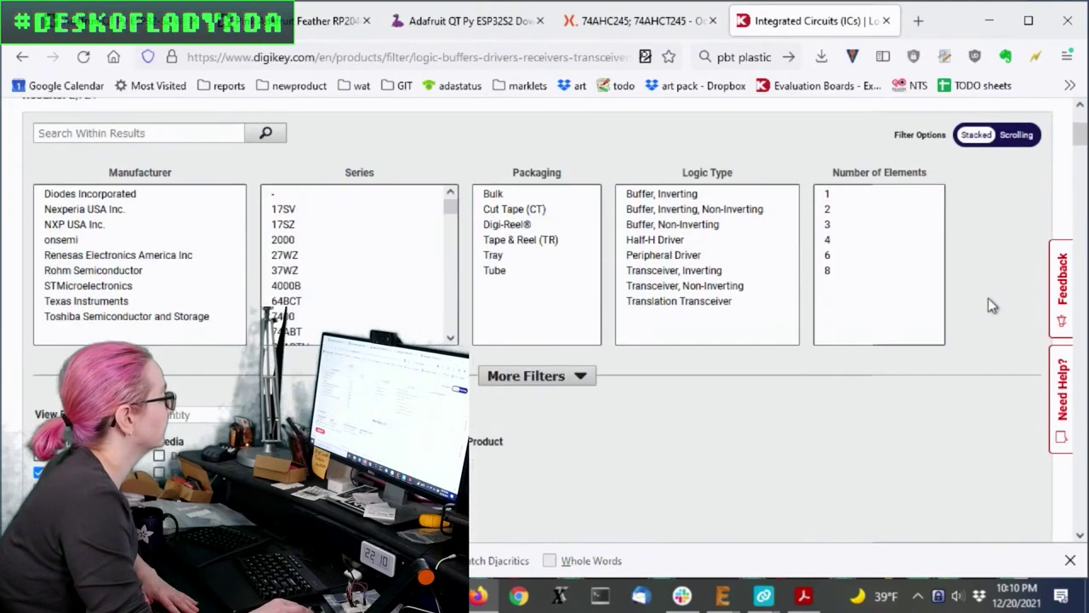
pyautogui.scroll(-1, 989, 298)
pyautogui.scroll(2, 859, 332)
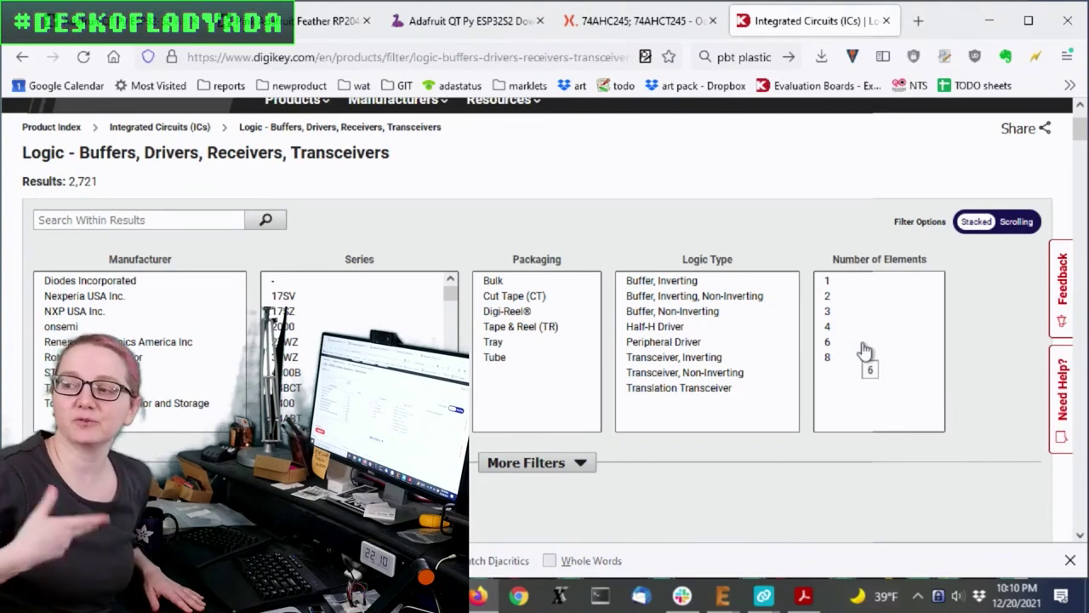
pyautogui.click(678, 281)
pyautogui.keyDown('ctrl'); pyautogui.click(722, 358); pyautogui.keyUp('ctrl')
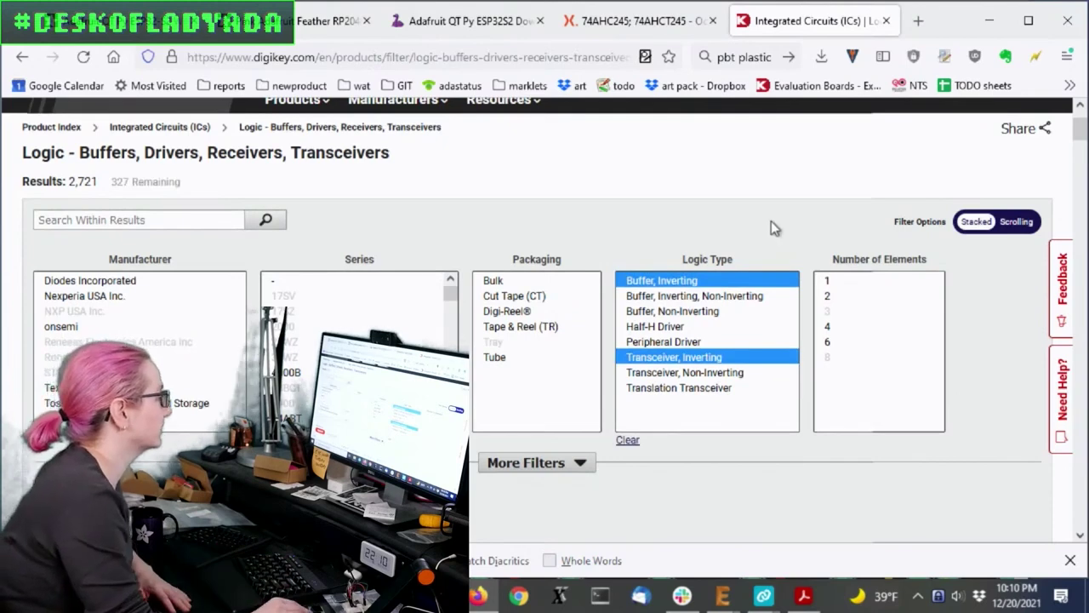
pyautogui.scroll(-2, 771, 221)
pyautogui.keyDown('ctrl'); pyautogui.click(706, 193); pyautogui.keyUp('ctrl')
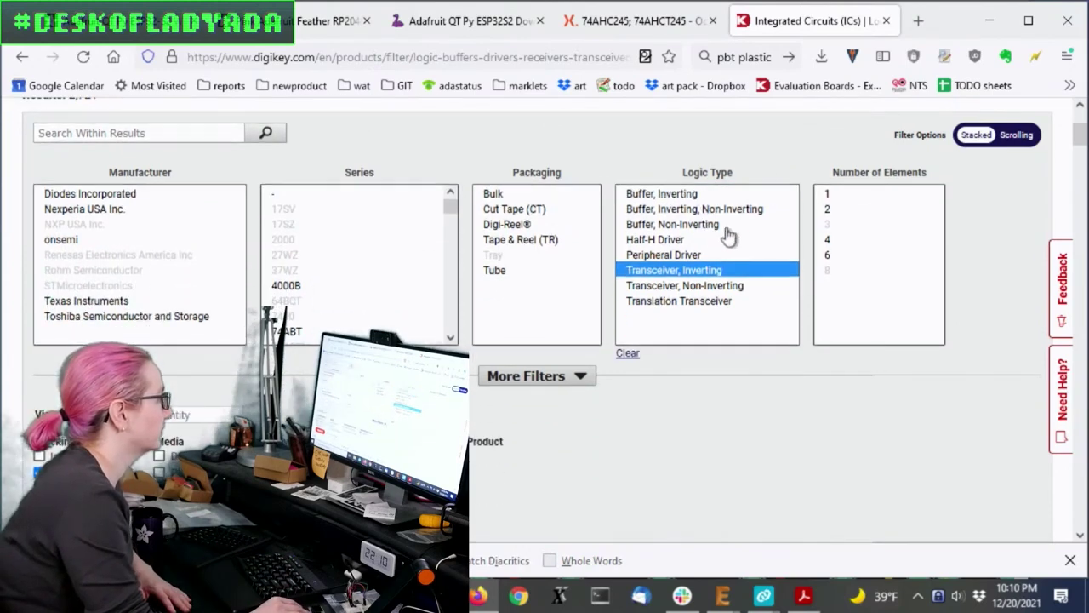
pyautogui.keyDown('ctrl'); pyautogui.click(723, 224); pyautogui.keyUp('ctrl')
pyautogui.keyDown('ctrl'); pyautogui.click(711, 270); pyautogui.keyUp('ctrl')
pyautogui.keyDown('ctrl'); pyautogui.click(718, 285); pyautogui.keyUp('ctrl')
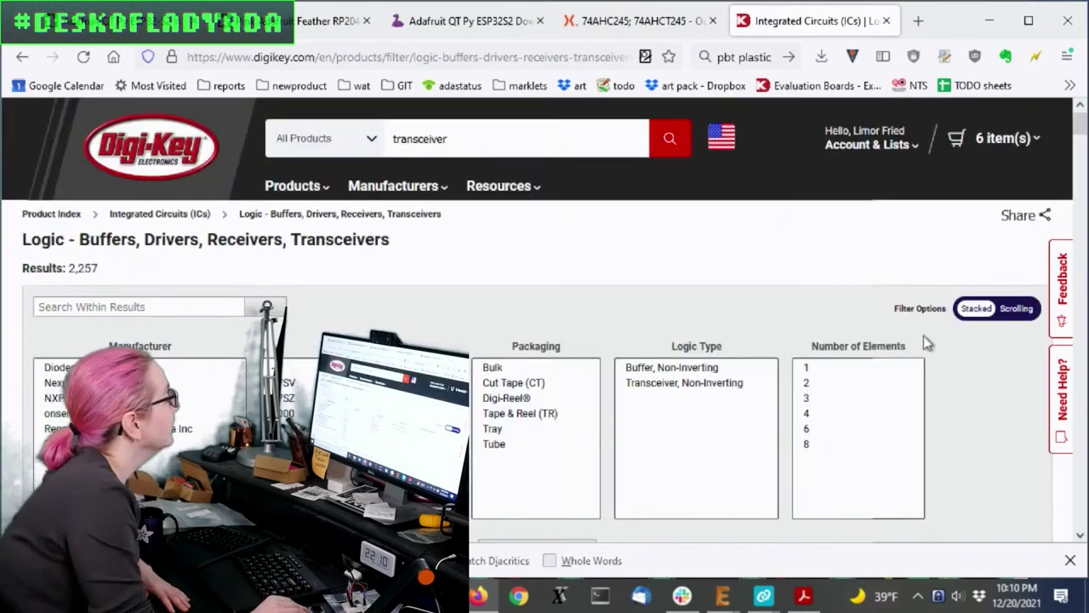
# - Expand the additional filters, restrict the mounting type to Surface Mount, and apply the filters
pyautogui.scroll(-6, 904, 315)
pyautogui.scroll(-3, 949, 332)
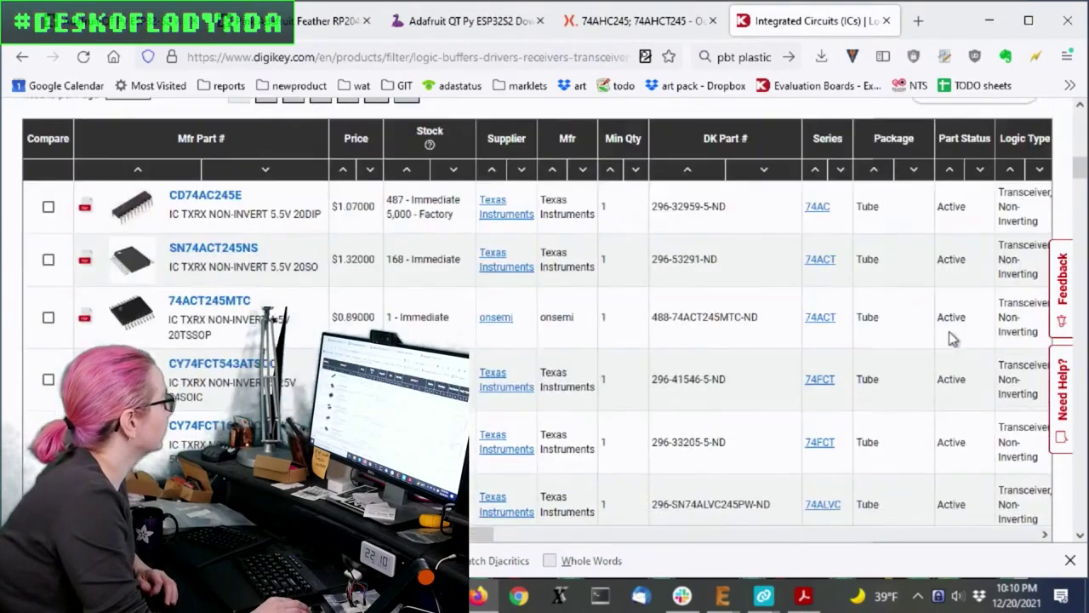
pyautogui.scroll(6, 949, 331)
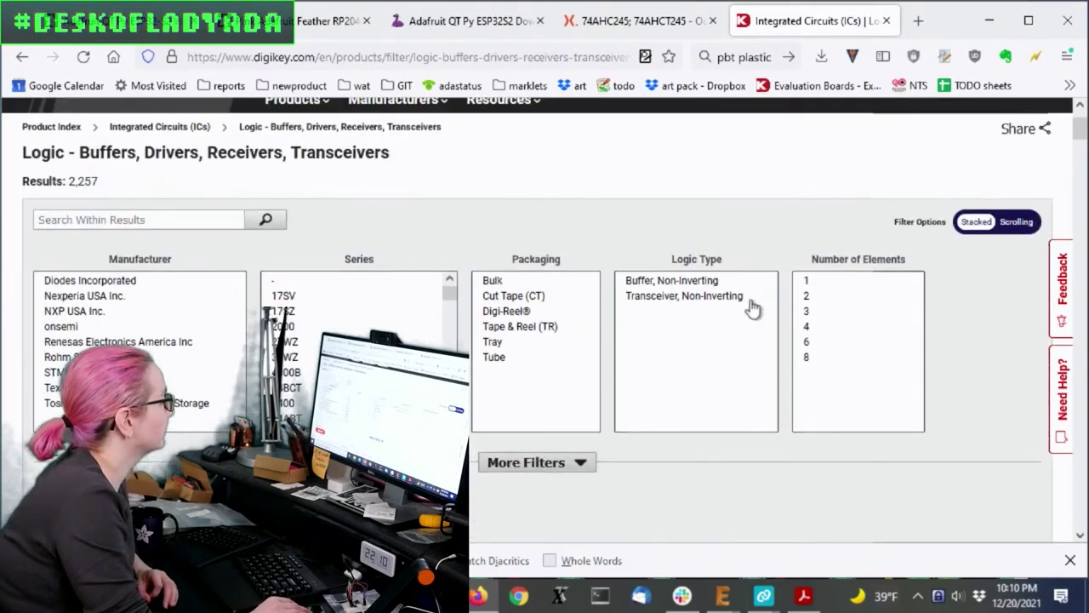
pyautogui.click(566, 465)
pyautogui.scroll(-4, 1052, 252)
pyautogui.scroll(-3, 1053, 253)
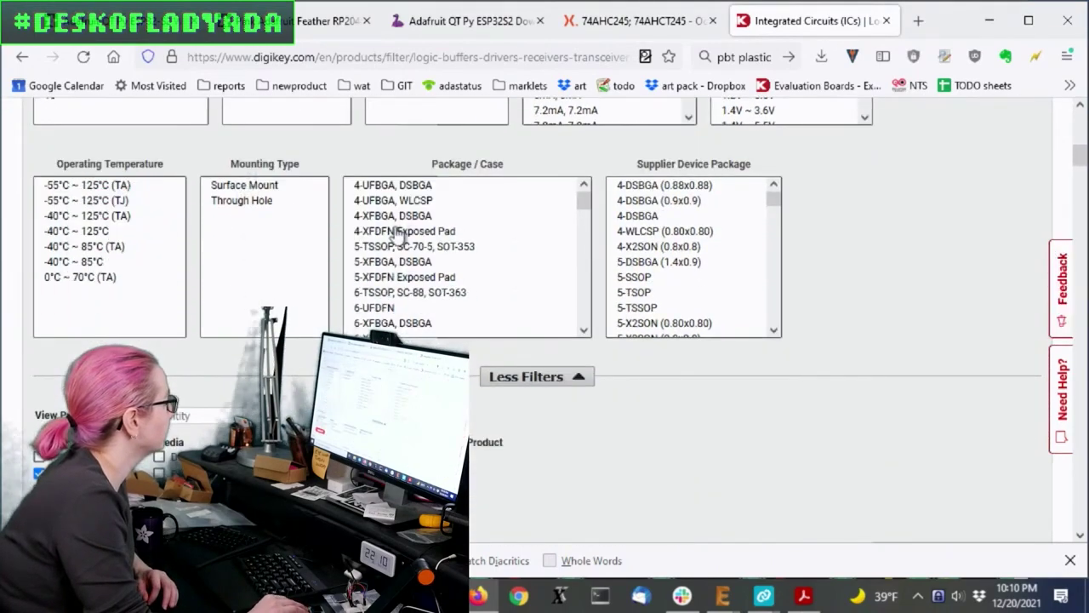
pyautogui.click(274, 188)
pyautogui.scroll(-5, 885, 275)
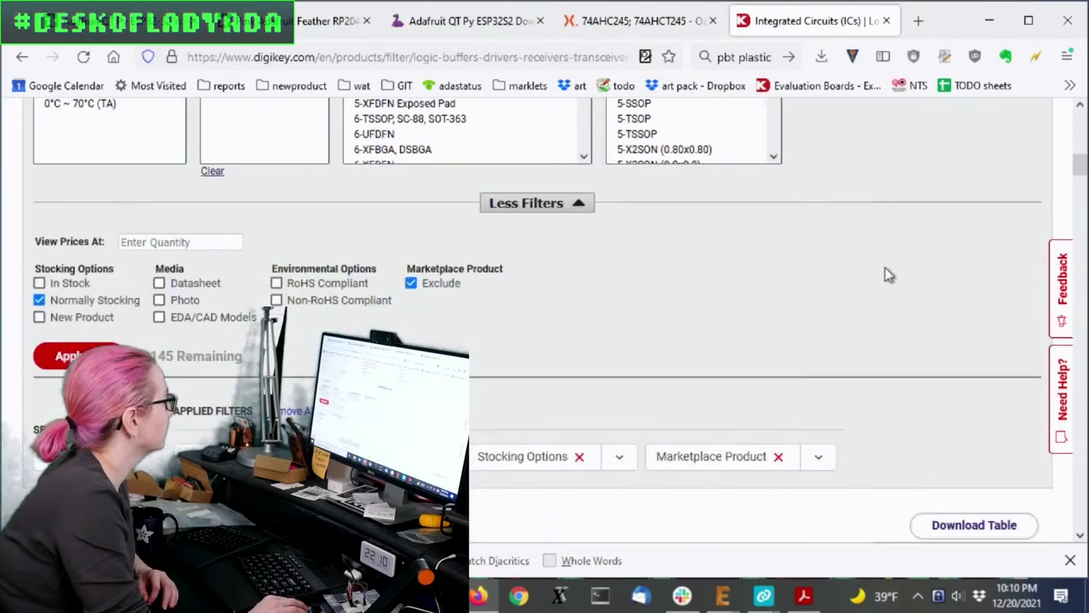
pyautogui.scroll(3, 923, 263)
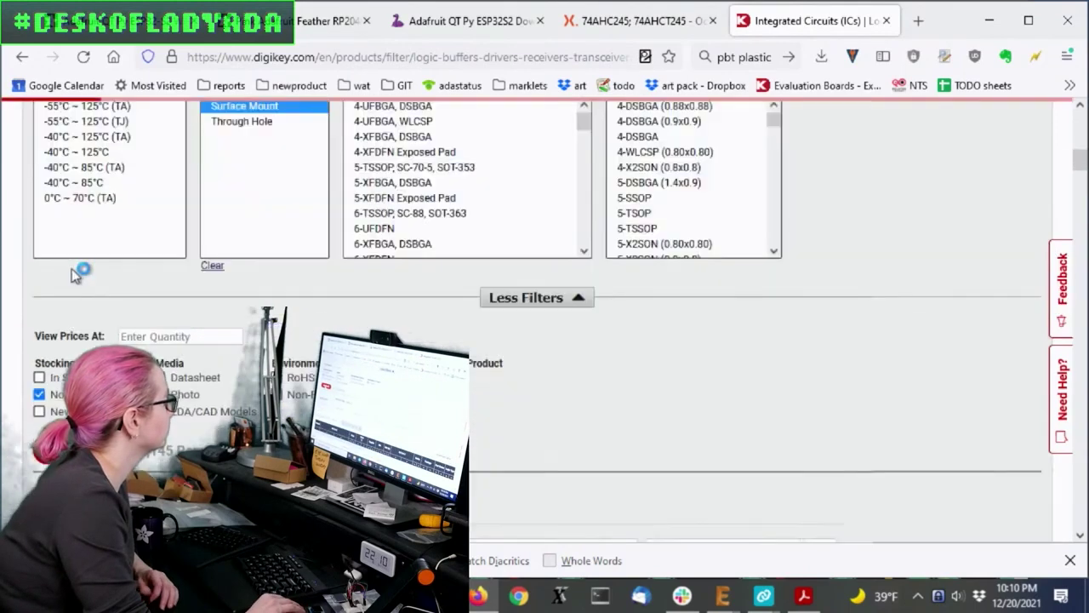
# - Examine the surface-mount parts table and the remaining filters, including bits per element, output type, supply voltage and package options
pyautogui.scroll(6, 923, 263)
pyautogui.scroll(-6, 923, 263)
pyautogui.scroll(-11, 925, 265)
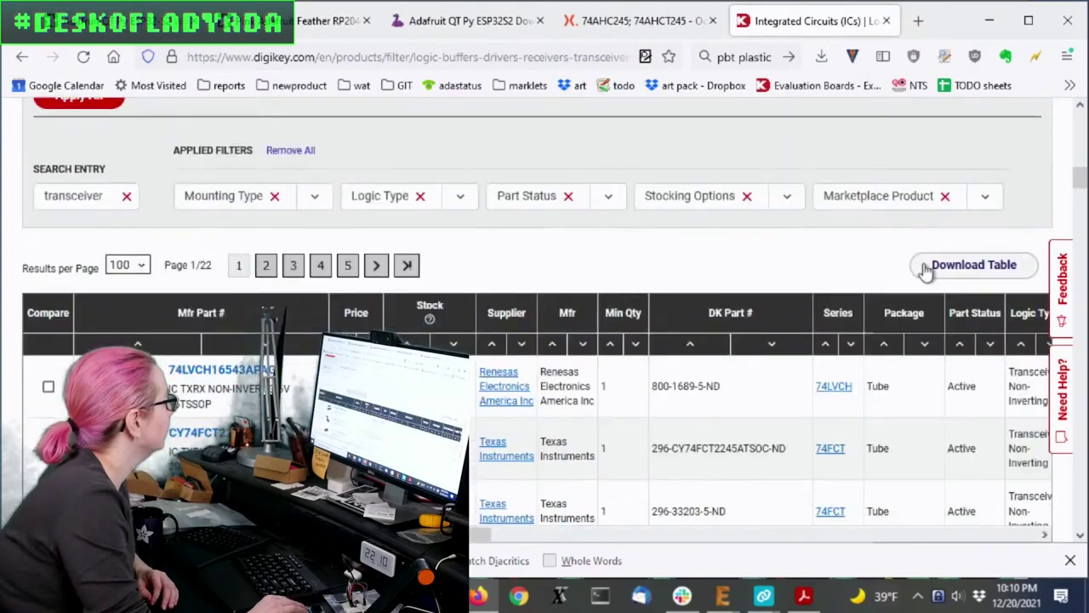
pyautogui.scroll(2, 925, 265)
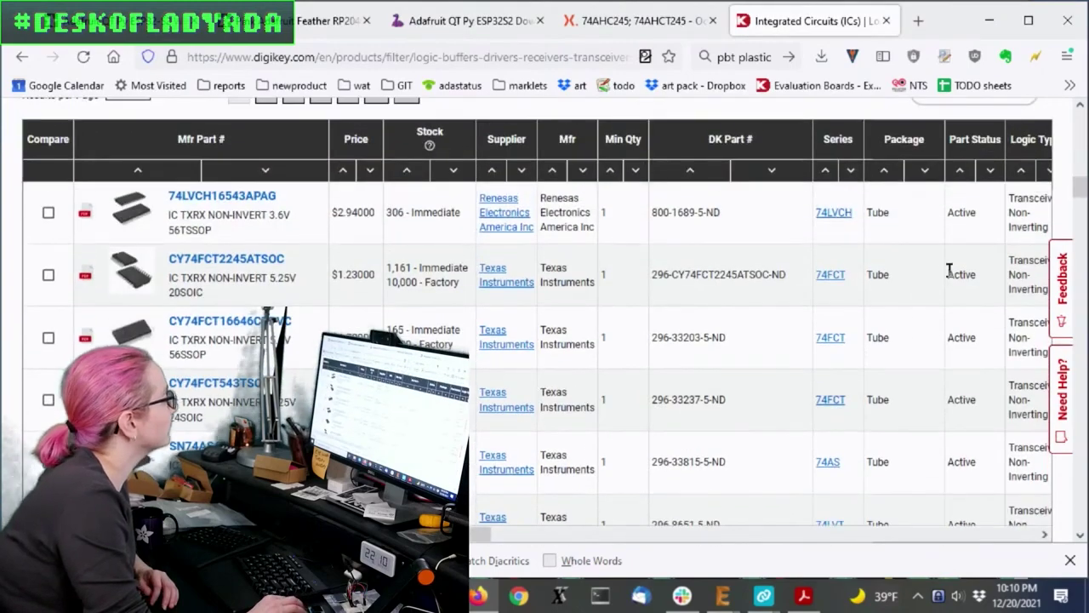
pyautogui.scroll(3, 951, 271)
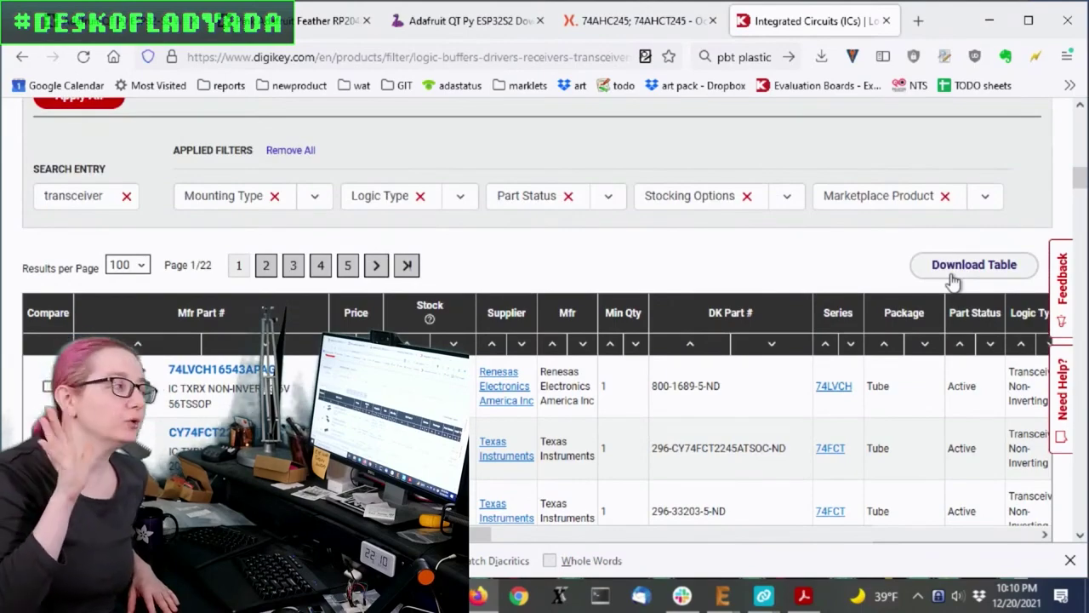
pyautogui.scroll(10, 953, 281)
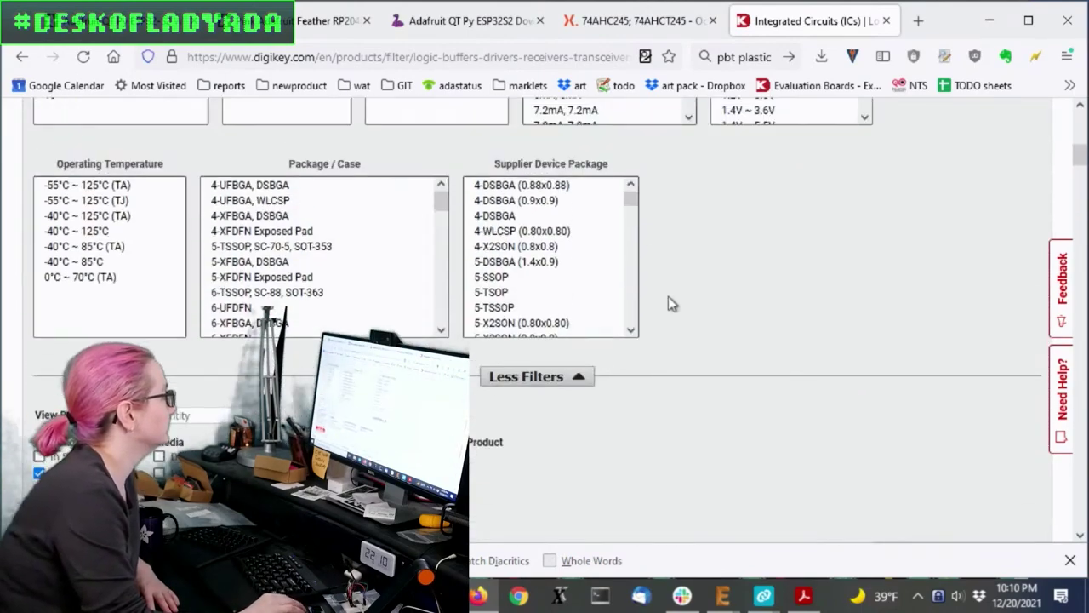
pyautogui.scroll(-1, 839, 255)
pyautogui.scroll(5, 838, 255)
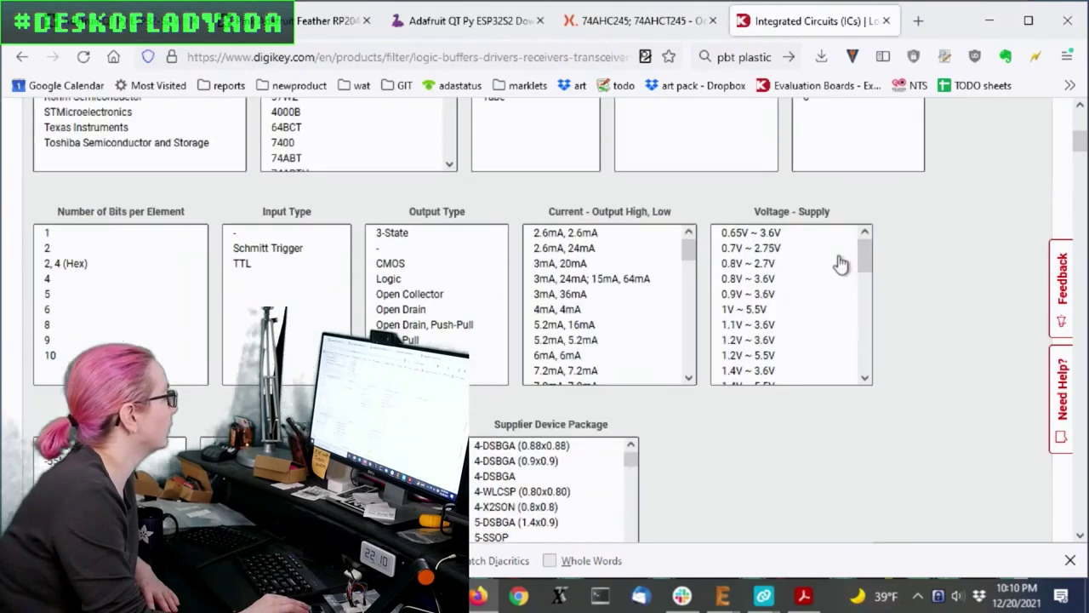
pyautogui.scroll(2, 954, 277)
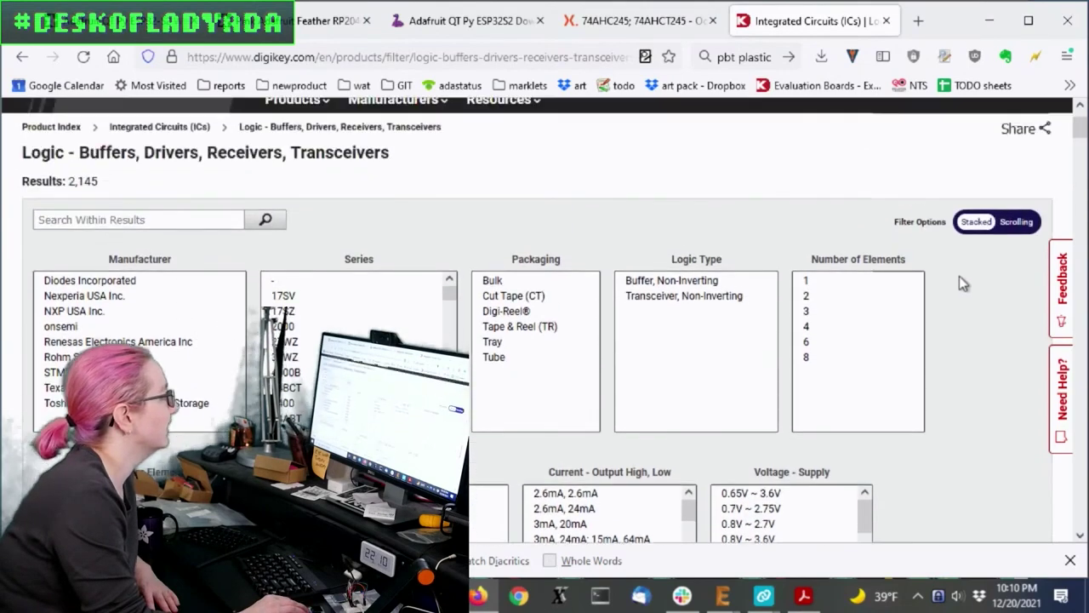
pyautogui.scroll(-3, 960, 280)
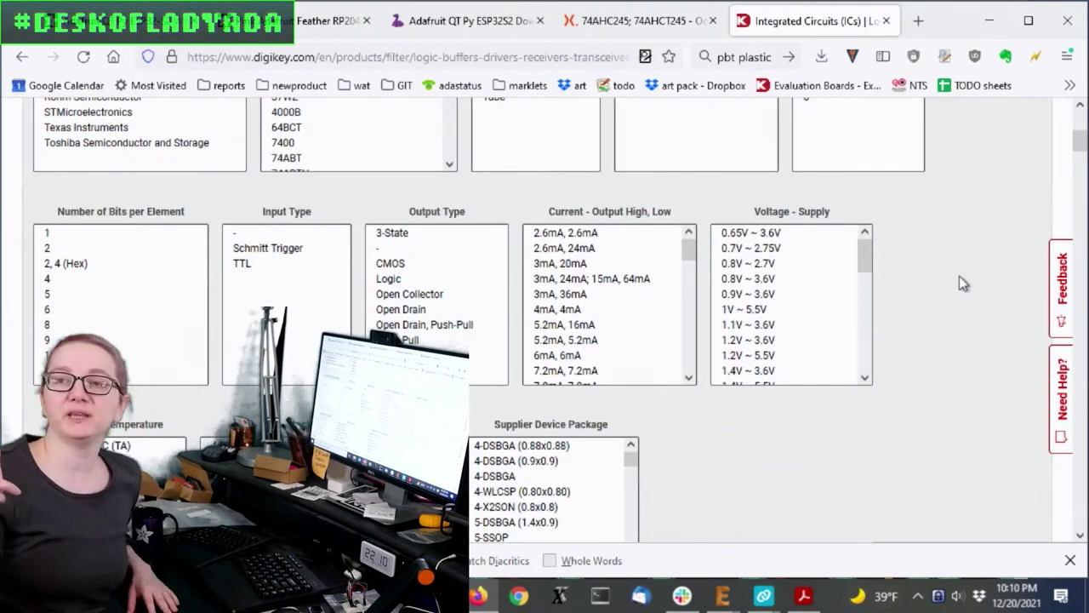
# - Review the available filter lists, from manufacturer and number of elements through bits per element, output type and supply voltage
pyautogui.scroll(3, 959, 275)
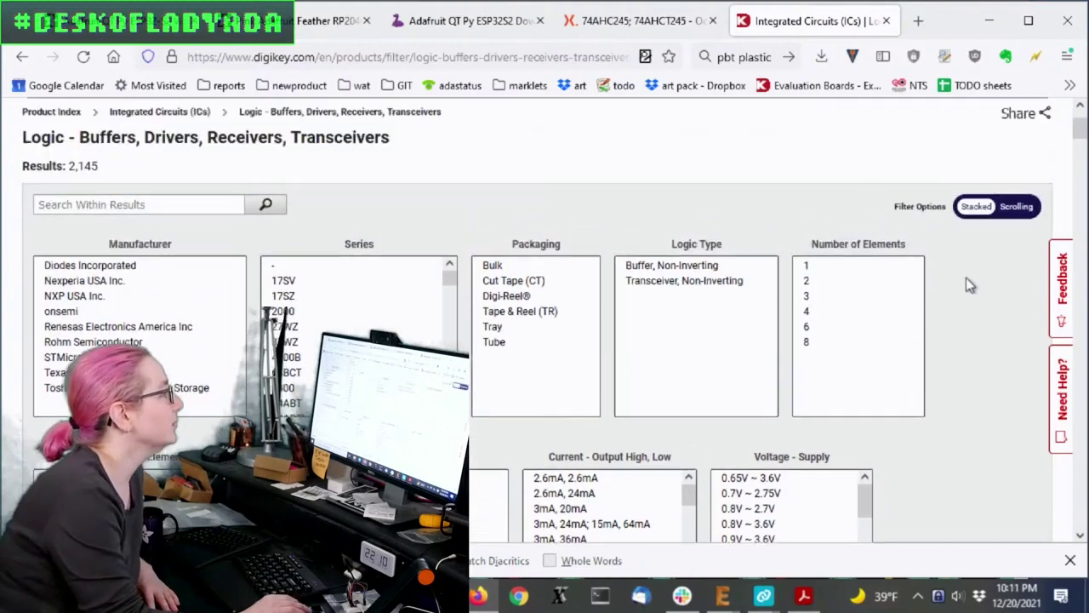
pyautogui.scroll(-1, 953, 285)
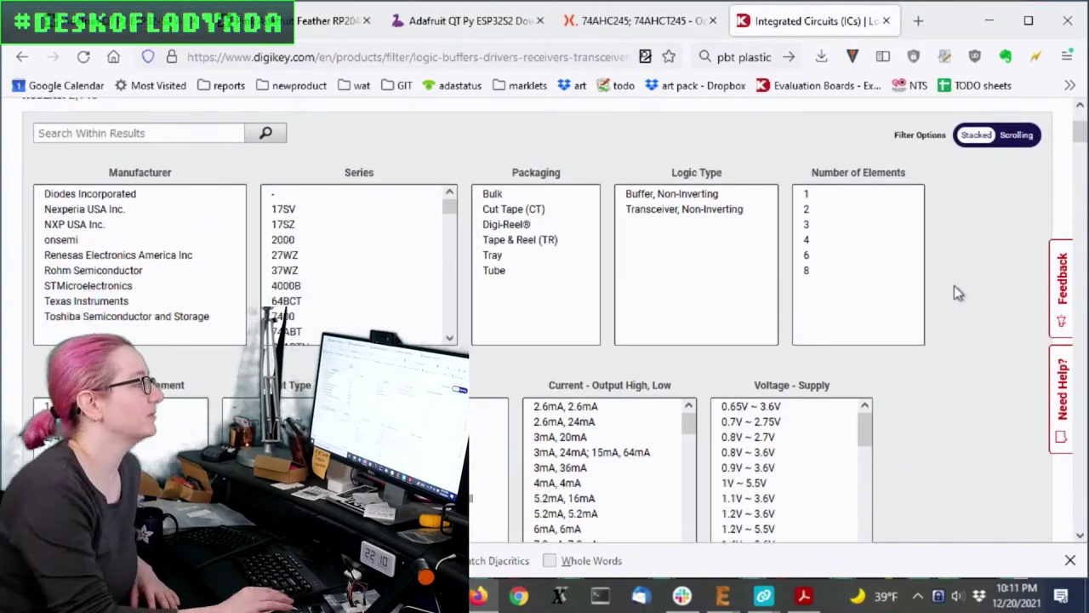
pyautogui.scroll(-1, 954, 285)
pyautogui.scroll(1, 980, 227)
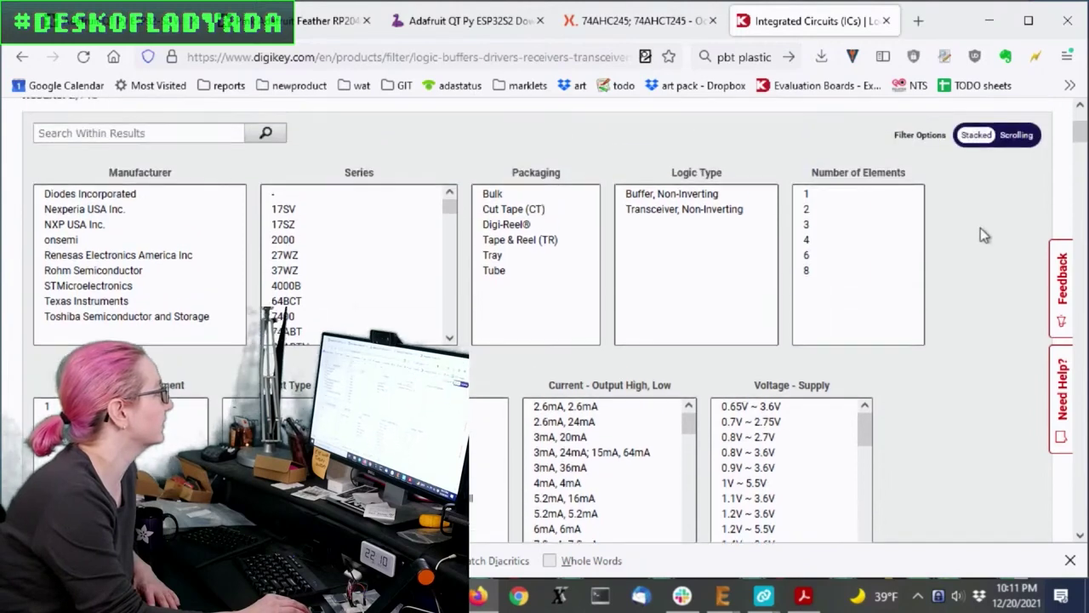
pyautogui.scroll(-1, 993, 224)
pyautogui.scroll(1, 992, 225)
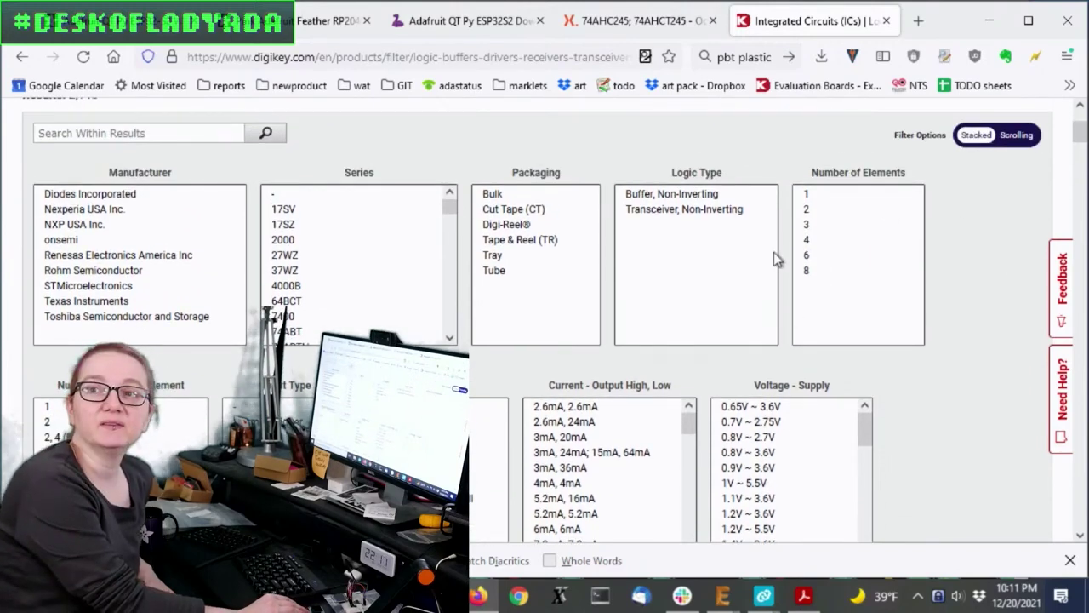
pyautogui.scroll(-3, 1010, 159)
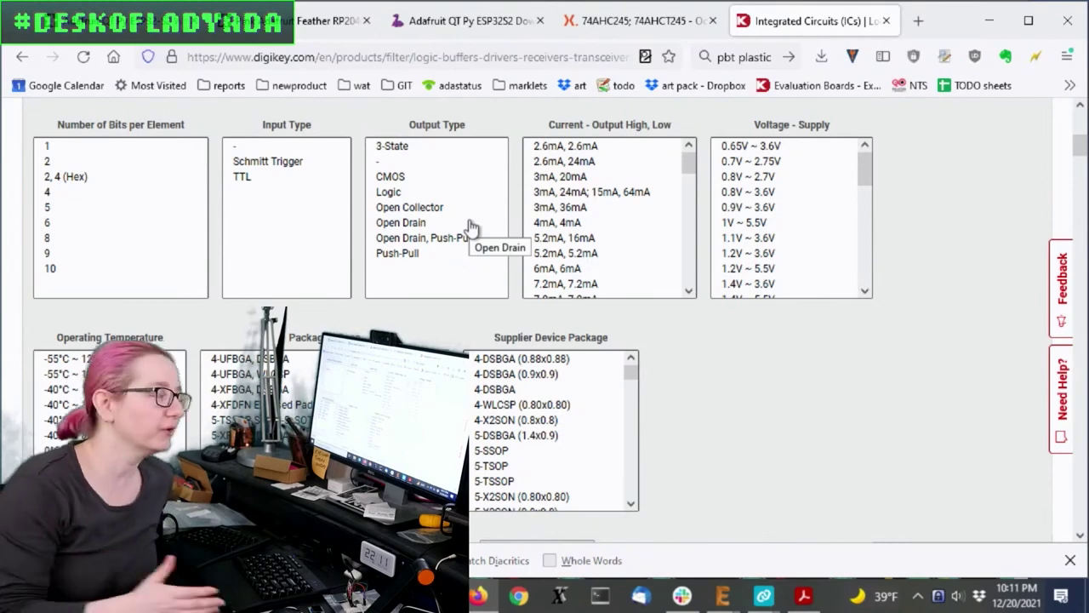
pyautogui.scroll(3, 763, 204)
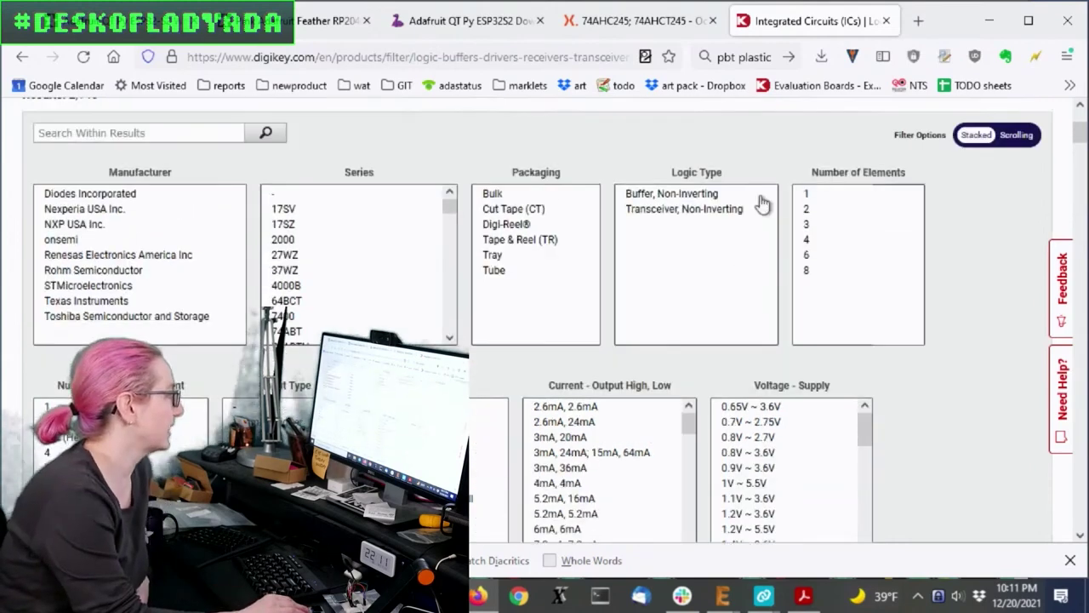
# - Restrict the number of elements to 1 and the number of bits per element to 8, and apply the filters
pyautogui.click(870, 197)
pyautogui.scroll(-2, 1038, 217)
pyautogui.click(76, 328)
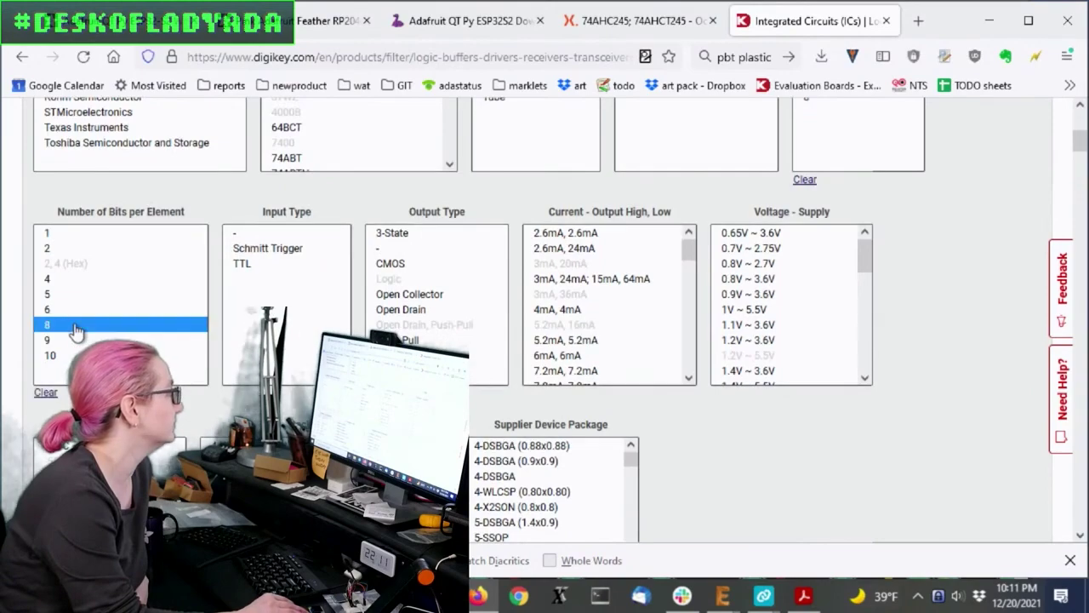
pyautogui.scroll(-3, 954, 332)
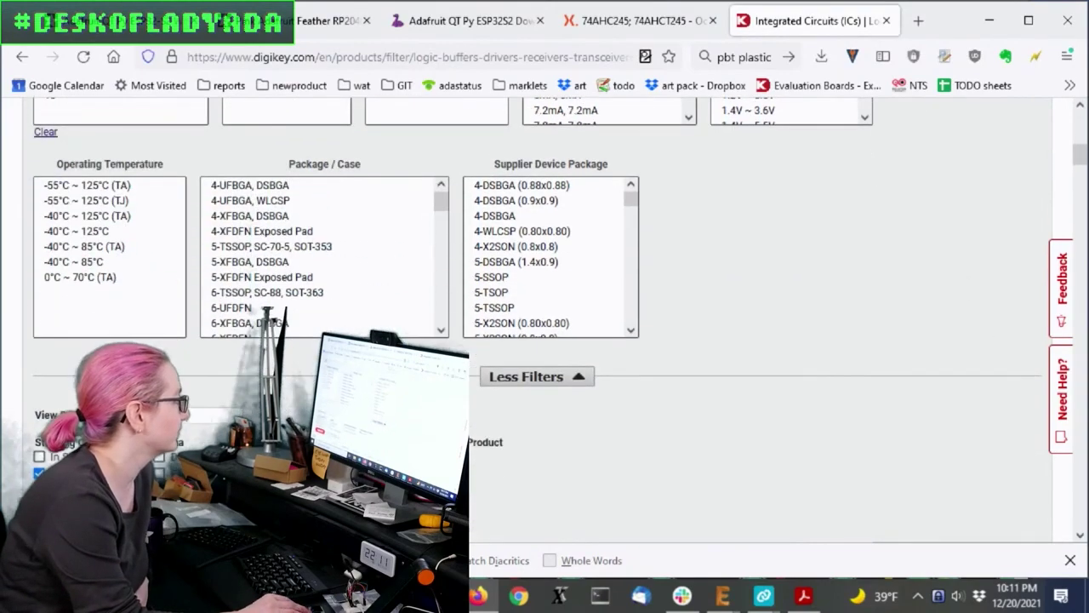
pyautogui.scroll(-1, 492, 385)
pyautogui.scroll(7, 861, 348)
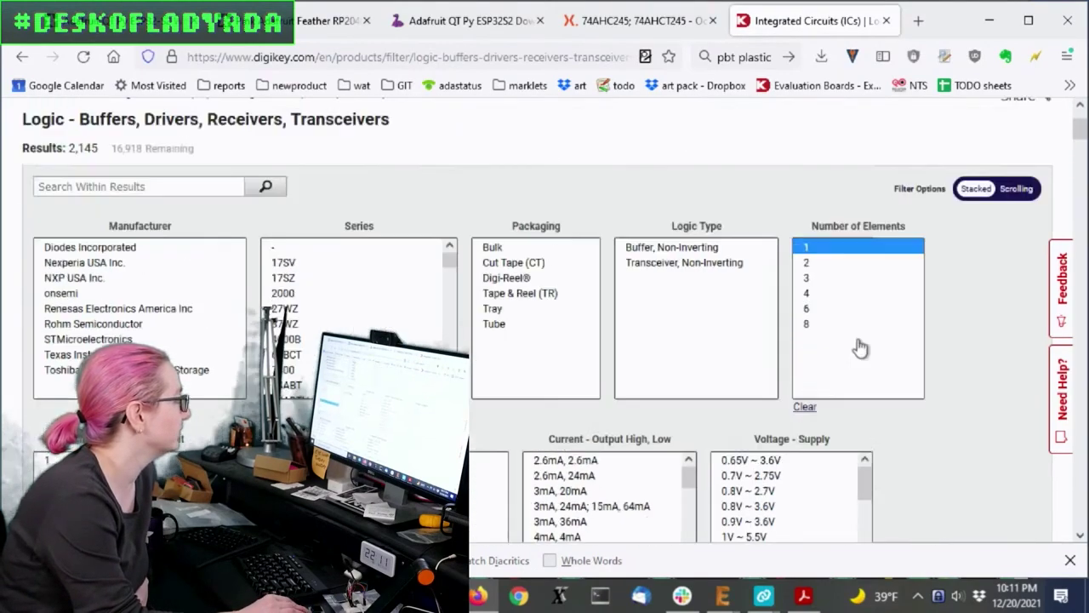
pyautogui.scroll(-7, 932, 260)
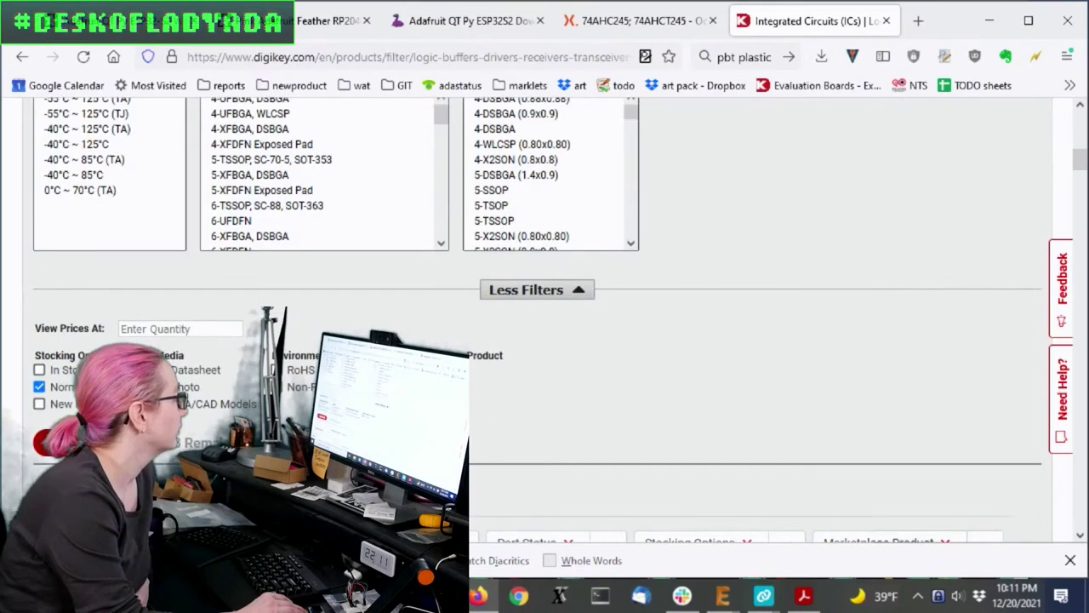
pyautogui.scroll(7, 842, 366)
pyautogui.scroll(-8, 907, 341)
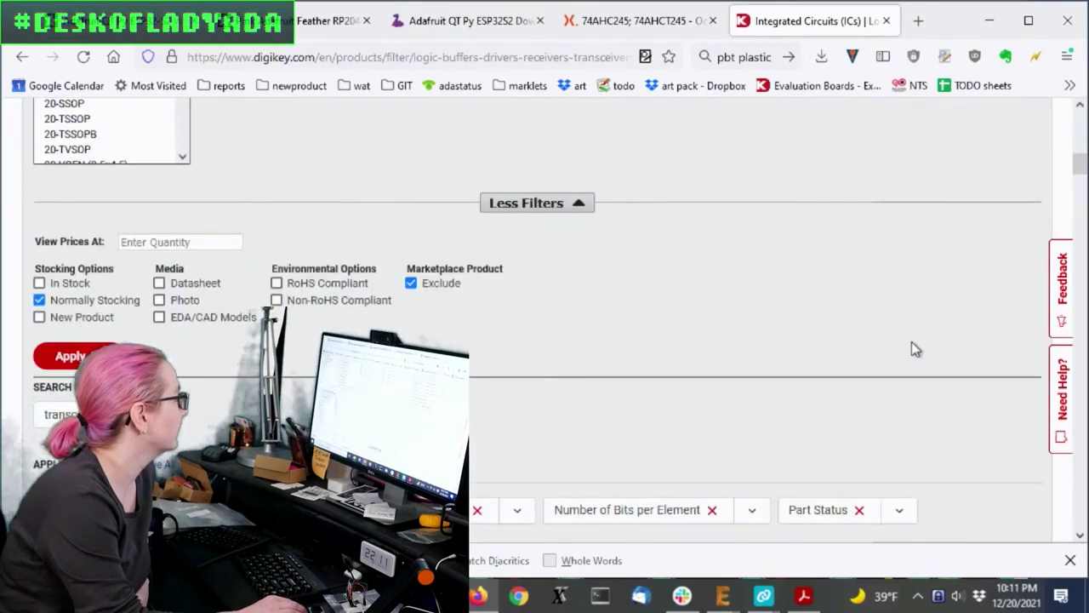
# - Examine the table of single-element, 8-bit parts and the remaining package and supply voltage options
pyautogui.scroll(-5, 913, 341)
pyautogui.scroll(-1, 720, 269)
pyautogui.scroll(-1, 720, 269)
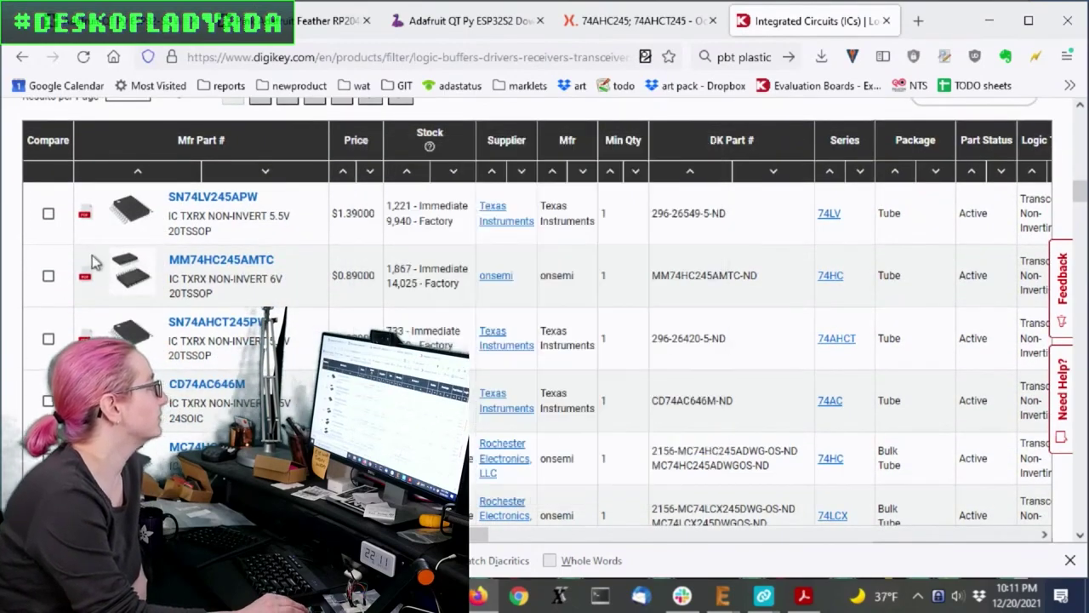
pyautogui.scroll(-1, 94, 263)
pyautogui.moveTo(140, 255)
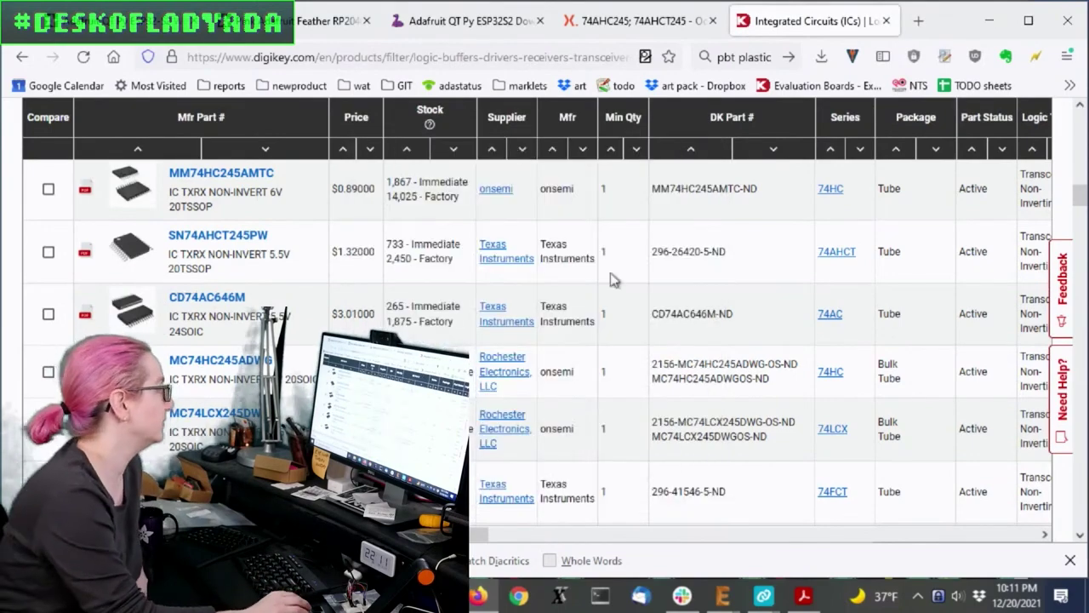
pyautogui.scroll(10, 808, 466)
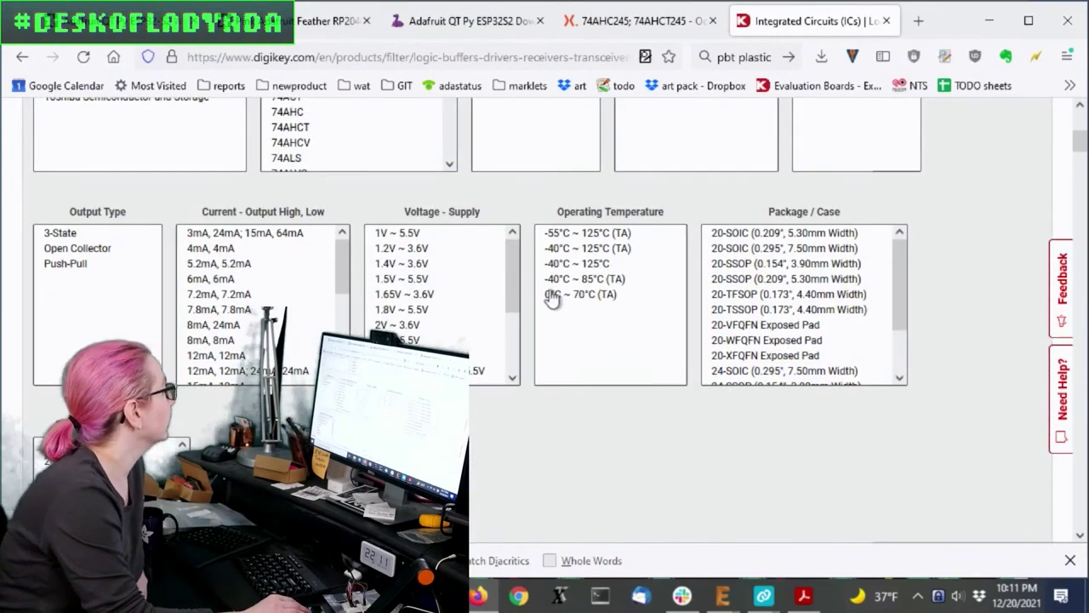
pyautogui.scroll(-2, 735, 317)
pyautogui.scroll(-1, 953, 317)
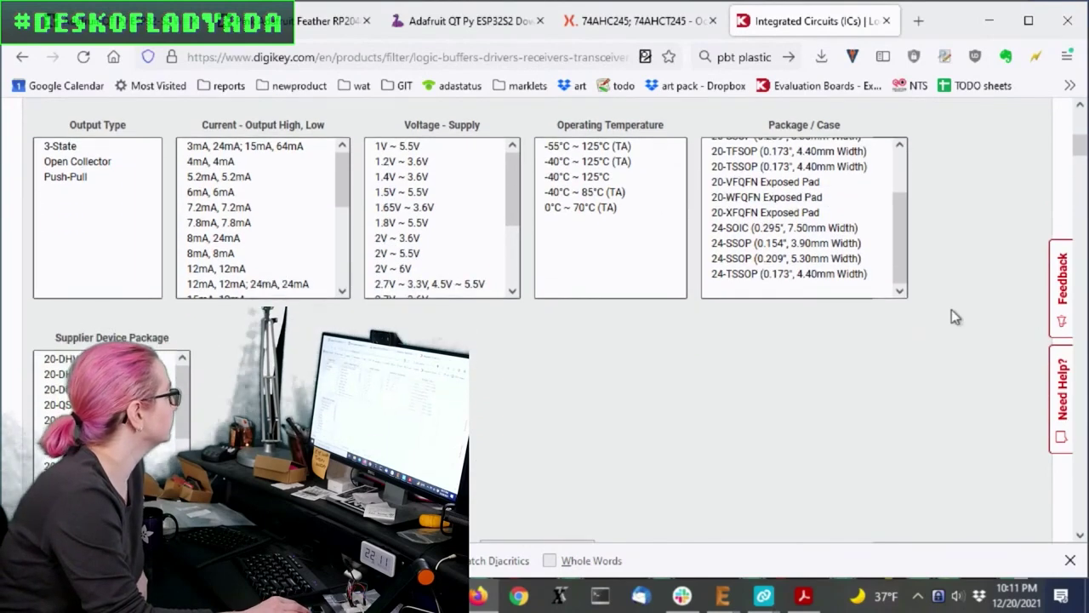
pyautogui.scroll(1, 951, 317)
# - Restrict the package/case to 20-VFQFN, 20-WFQFN and 20-XFQFN Exposed Pad only, and apply the filters
pyautogui.moveTo(766, 299); pyautogui.dragTo(800, 315)
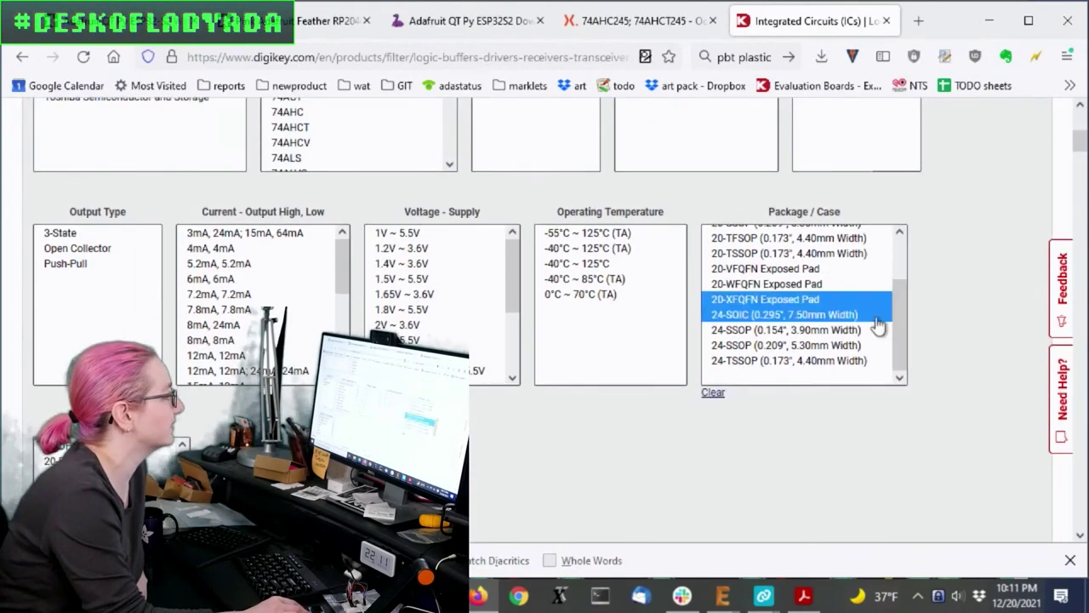
pyautogui.click(713, 393)
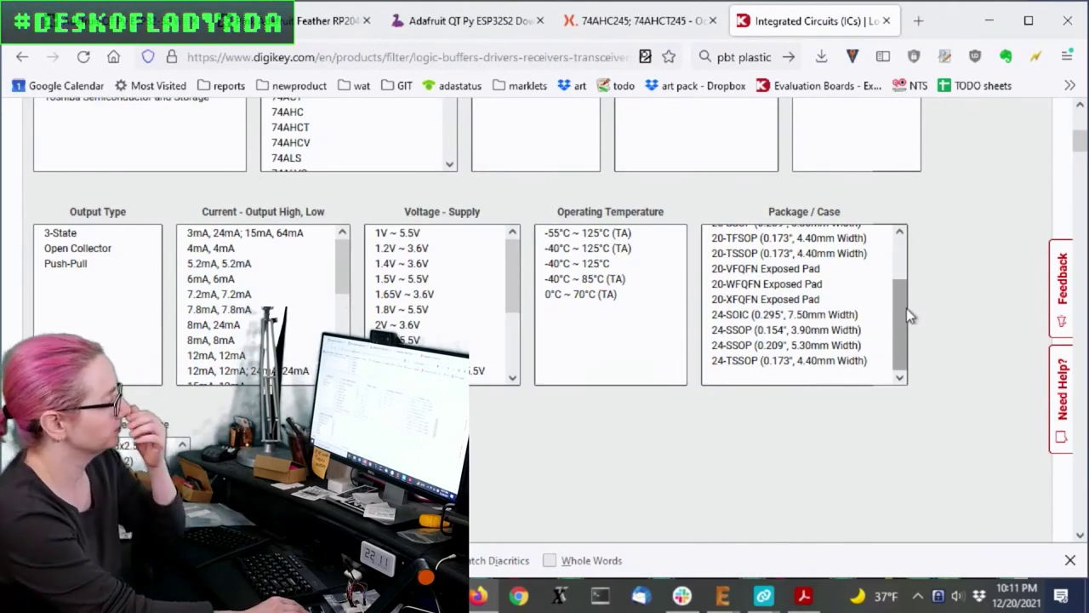
pyautogui.moveTo(907, 314); pyautogui.dragTo(911, 289)
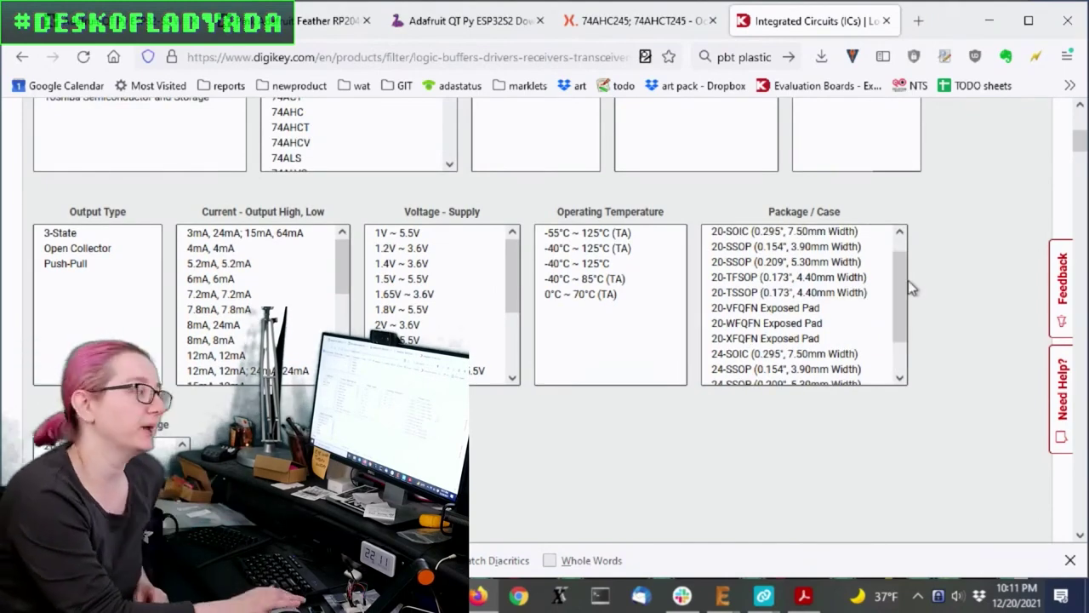
pyautogui.scroll(1, 773, 256)
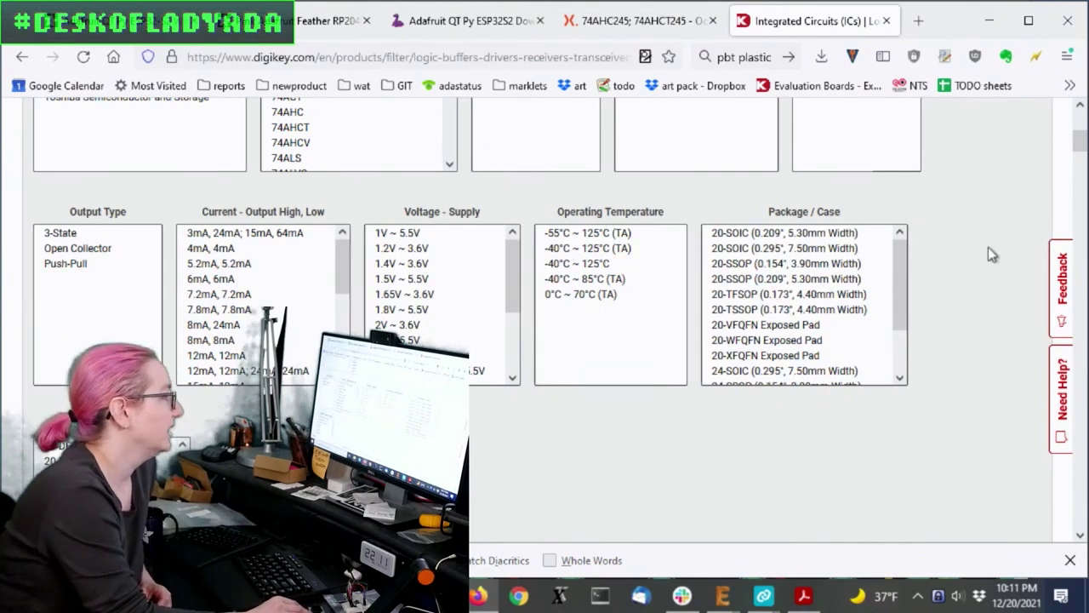
pyautogui.scroll(-2, 988, 247)
pyautogui.click(811, 224)
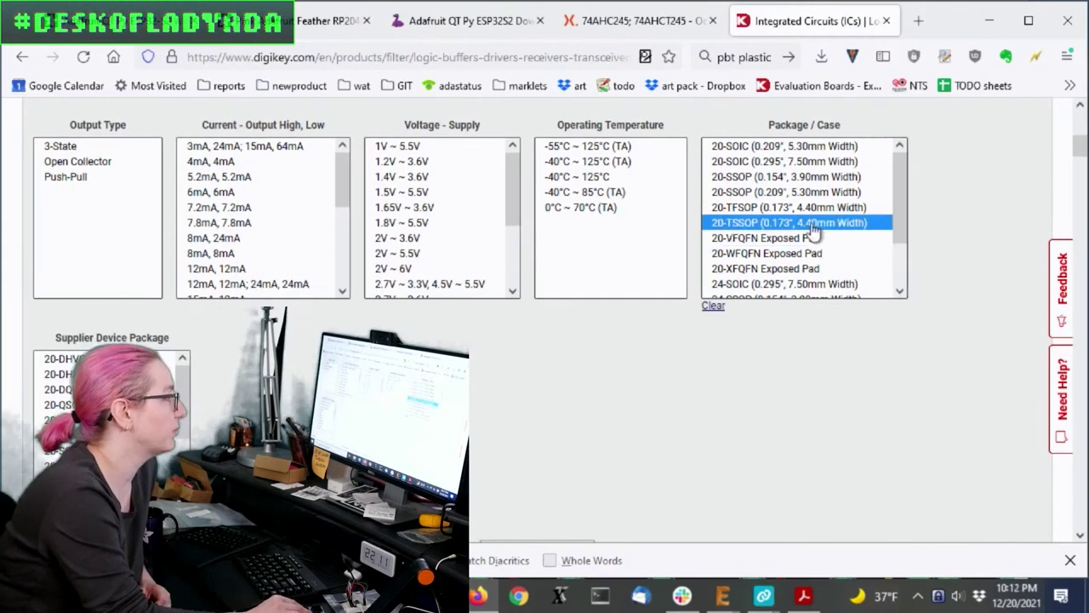
pyautogui.click(802, 238)
pyautogui.moveTo(802, 238); pyautogui.dragTo(832, 267)
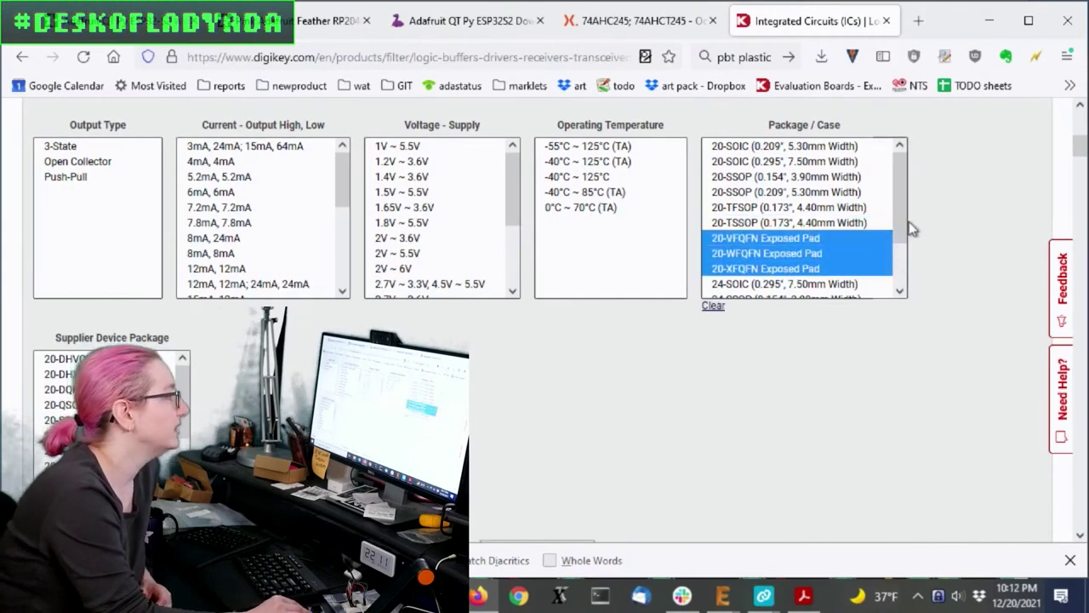
pyautogui.moveTo(908, 222); pyautogui.dragTo(902, 281)
pyautogui.scroll(-2, 924, 376)
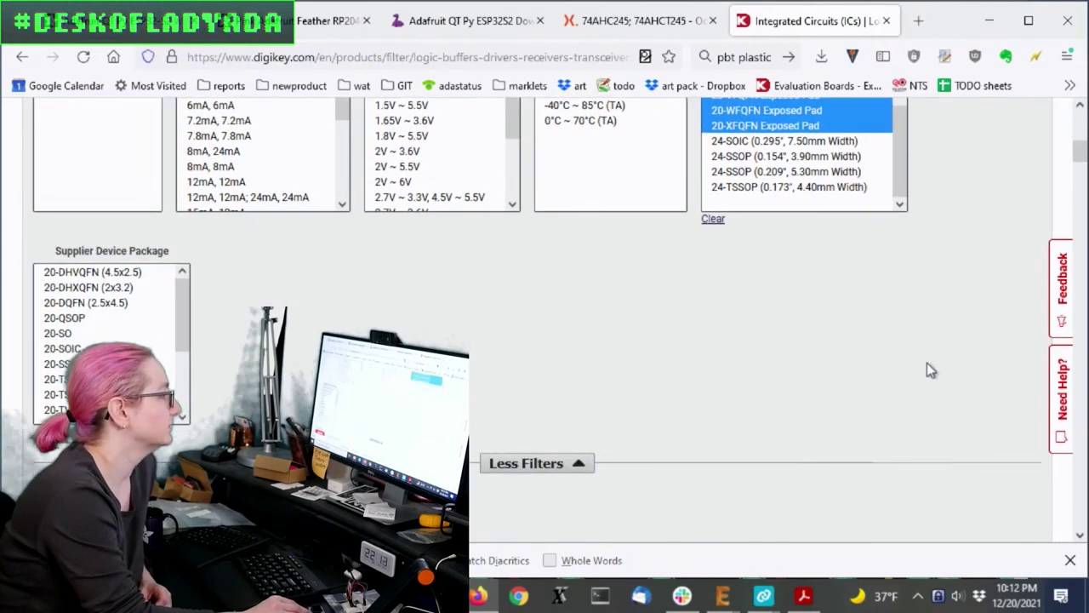
pyautogui.scroll(-5, 927, 363)
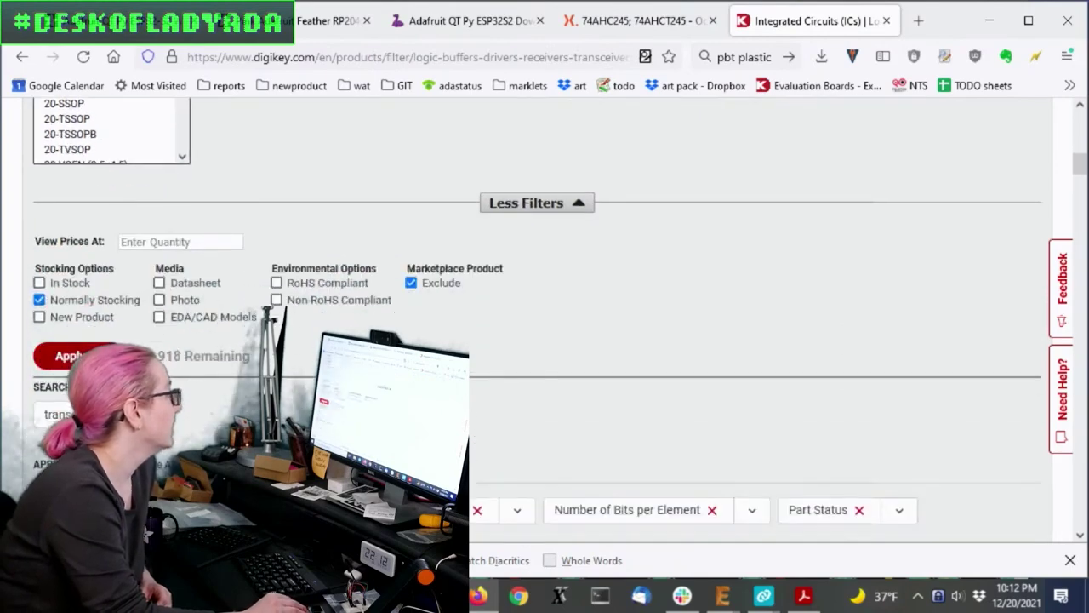
pyautogui.click(72, 356)
# - Restrict the supply voltage to 1.8V ~ 5.5V, 2V ~ 5.5V, 2V ~ 6V and 4.5V ~ 5.5V, and apply the filters
pyautogui.scroll(-10, 915, 285)
pyautogui.scroll(-1, 916, 288)
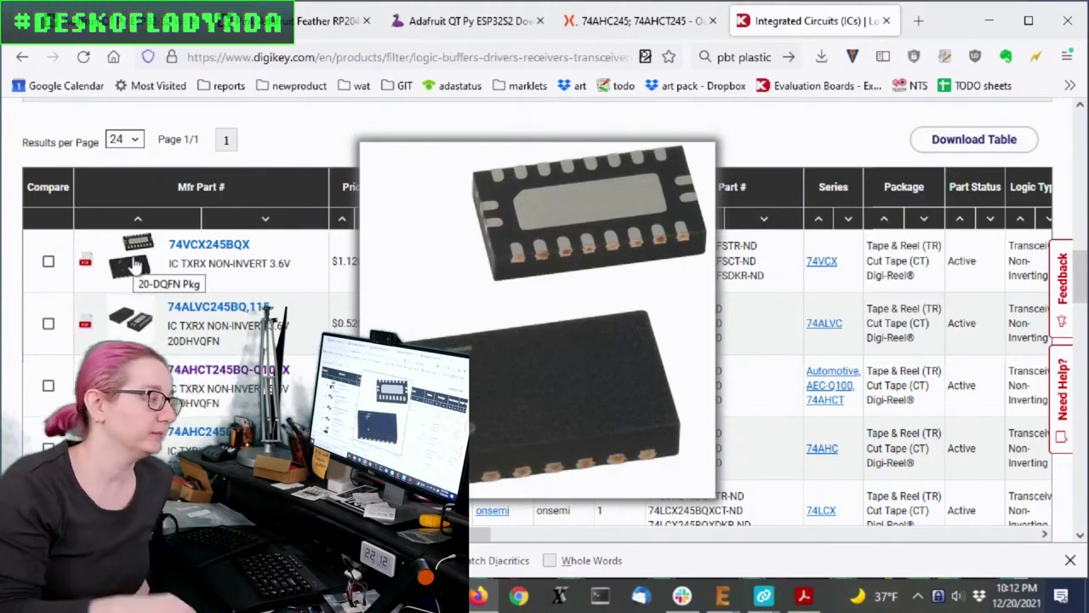
pyautogui.scroll(1, 544, 340)
pyautogui.scroll(7, 545, 323)
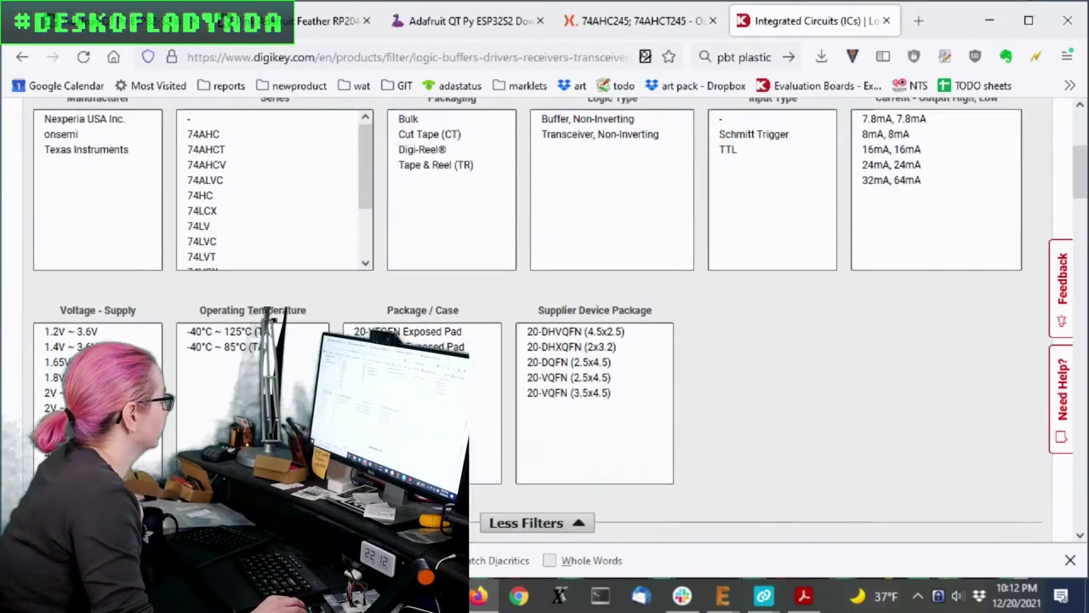
pyautogui.scroll(-4, 545, 323)
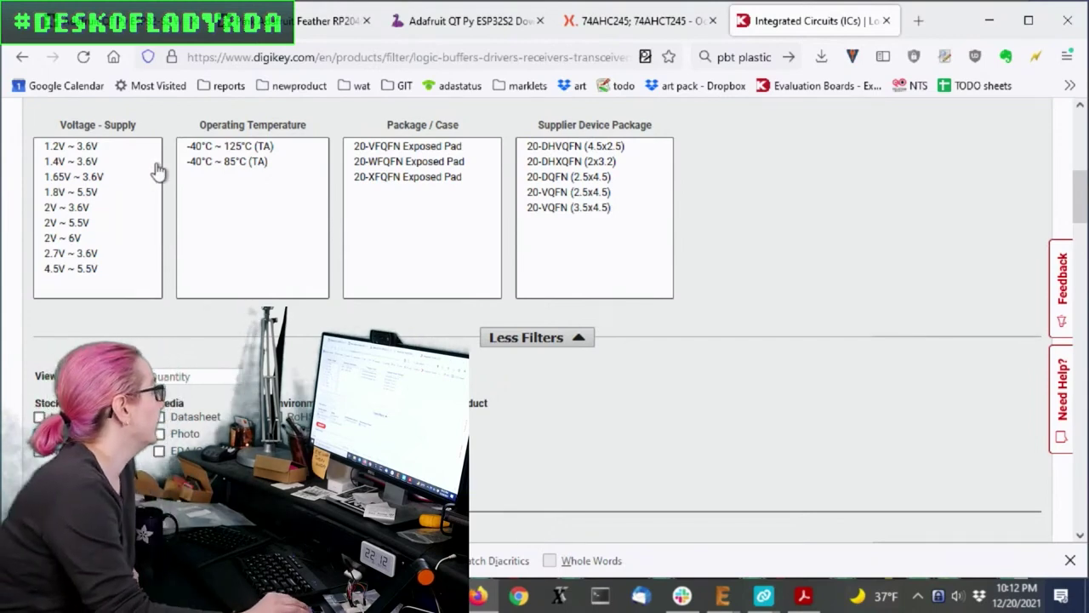
pyautogui.scroll(-2, 128, 149)
pyautogui.click(97, 136)
pyautogui.click(97, 151)
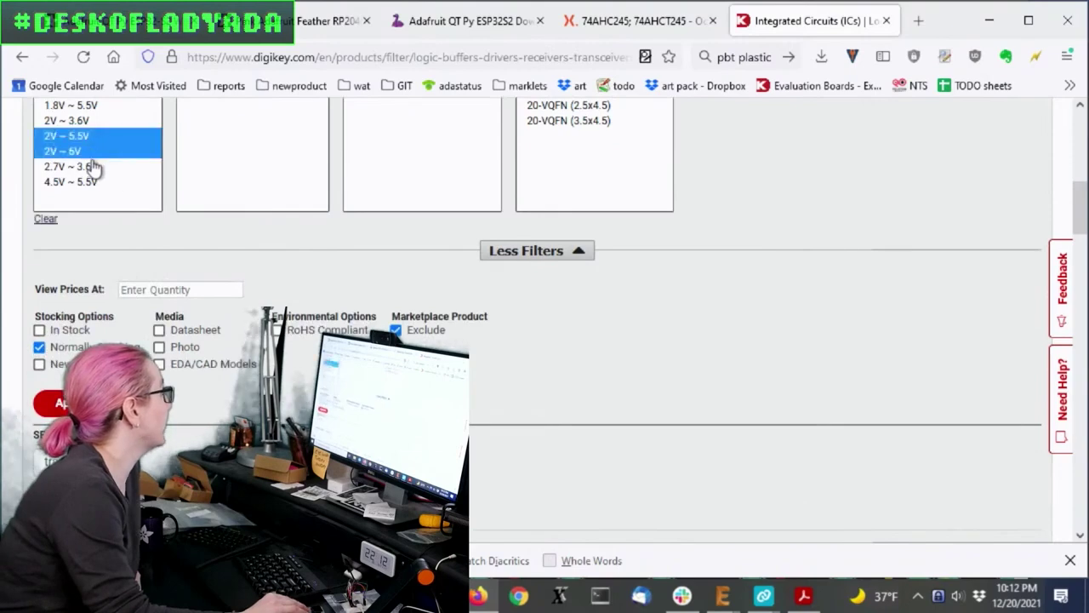
pyautogui.click(103, 182)
pyautogui.scroll(3, 128, 204)
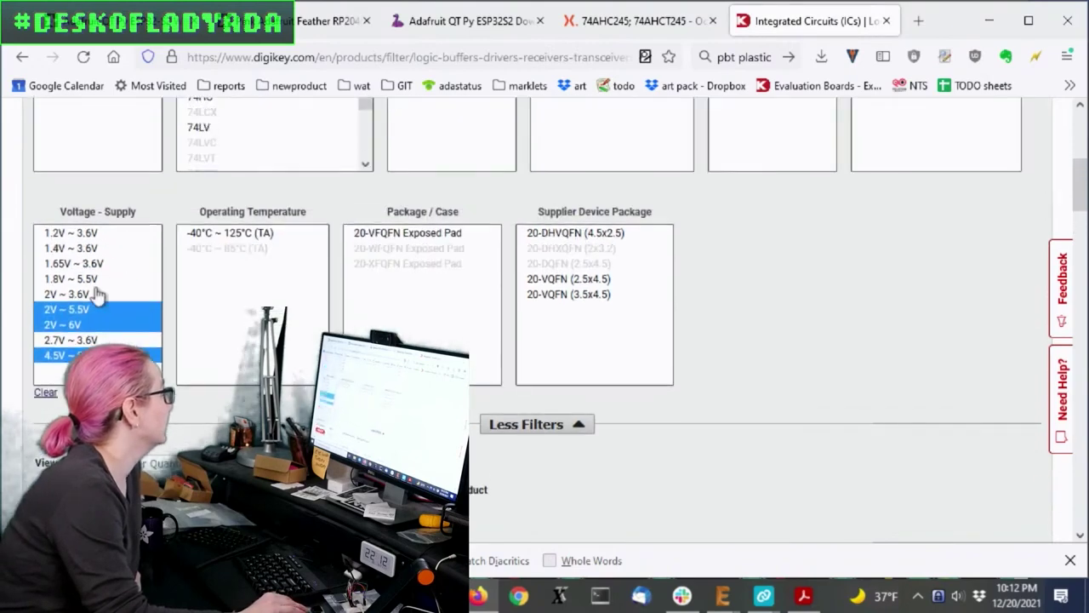
pyautogui.click(95, 279)
pyautogui.scroll(-2, 140, 230)
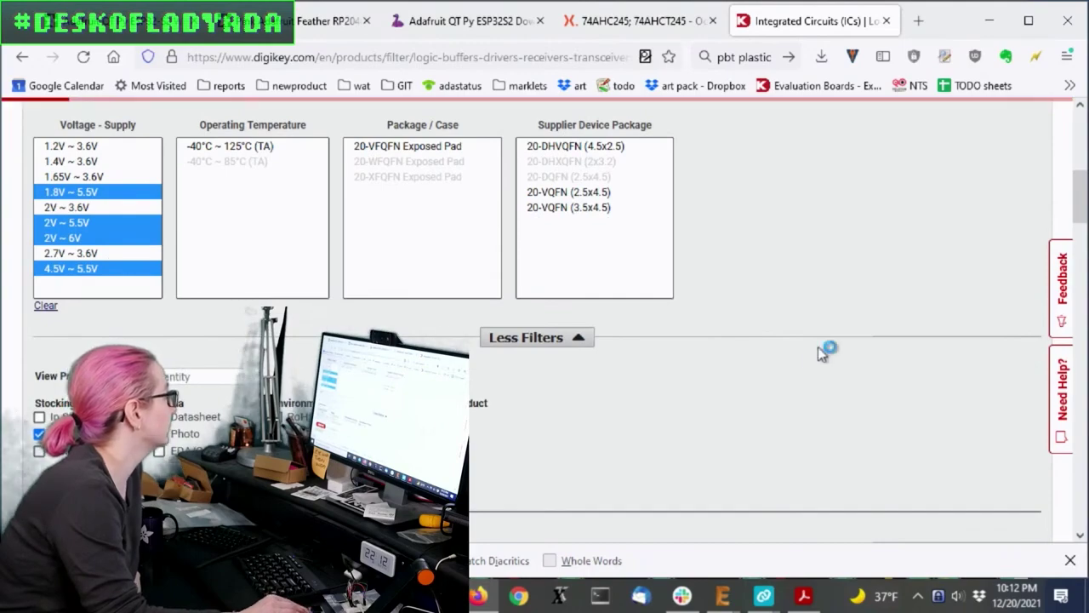
# - Check the 5 V-capable parts table, add the In Stock option to the stocking filters, and apply them
pyautogui.scroll(-10, 800, 298)
pyautogui.scroll(-10, 798, 296)
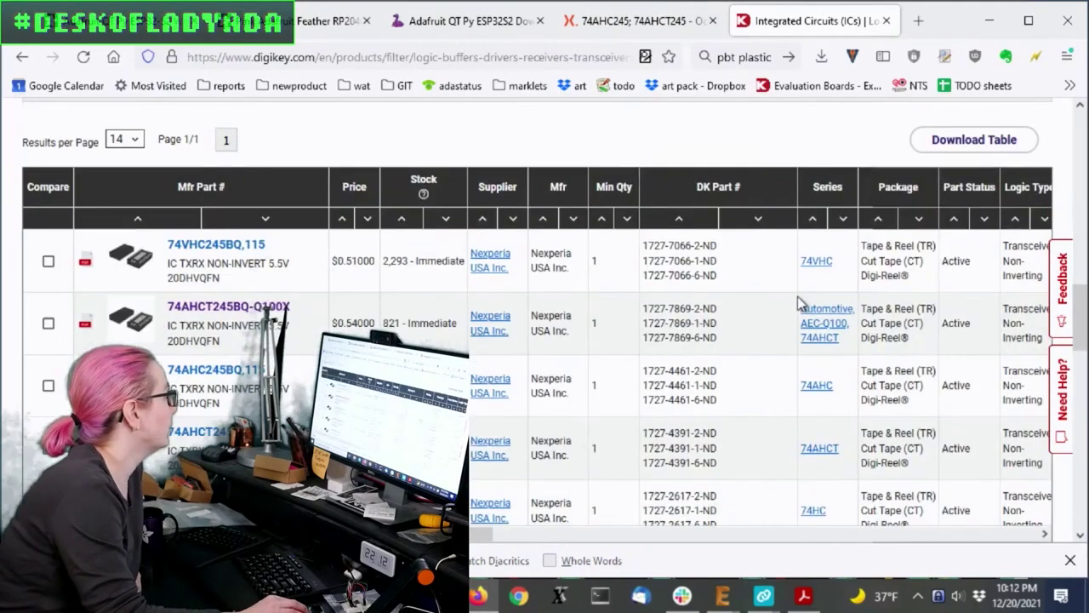
pyautogui.scroll(12, 804, 311)
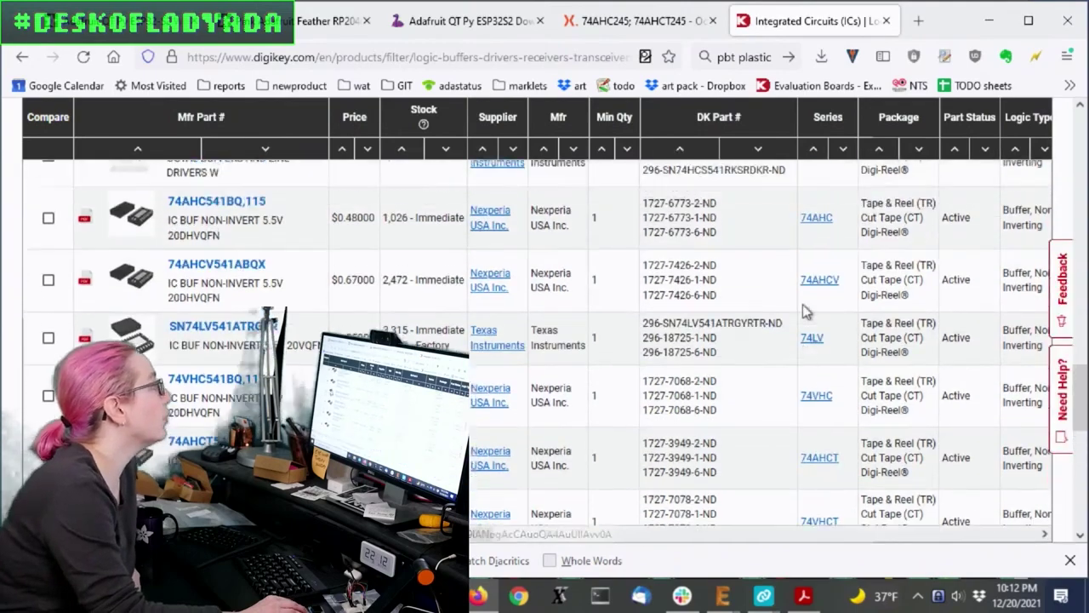
pyautogui.scroll(2, 818, 326)
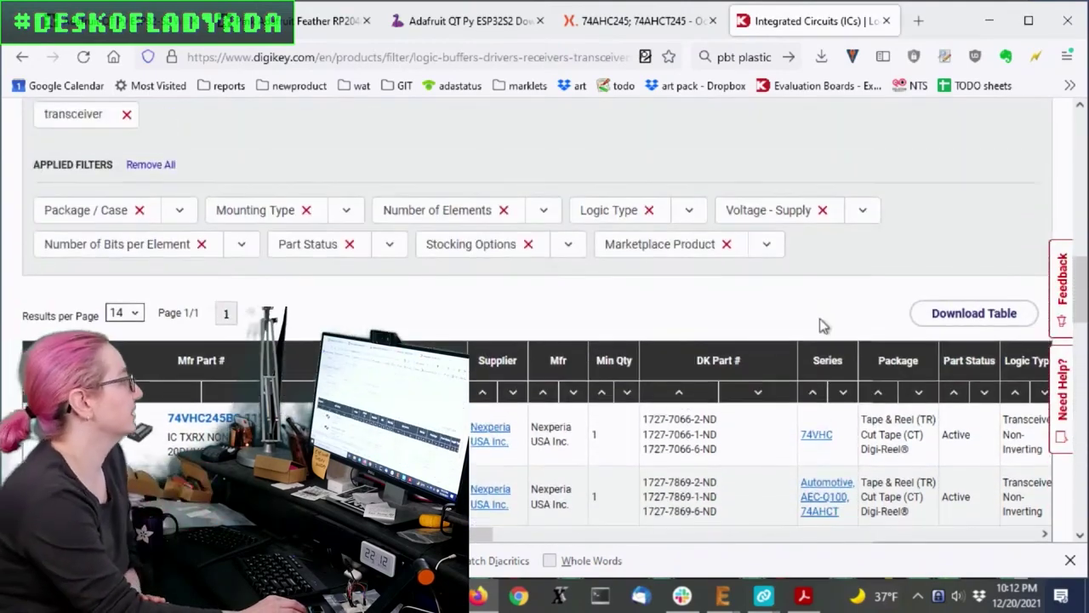
pyautogui.scroll(4, 744, 318)
pyautogui.scroll(-1, 690, 297)
pyautogui.scroll(1, 694, 296)
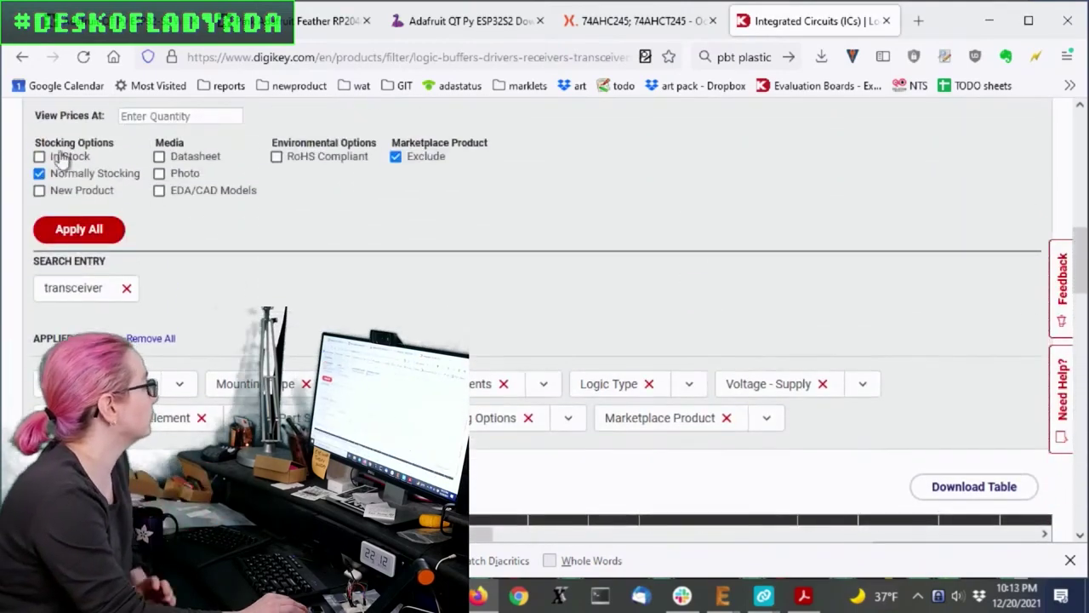
pyautogui.click(39, 155)
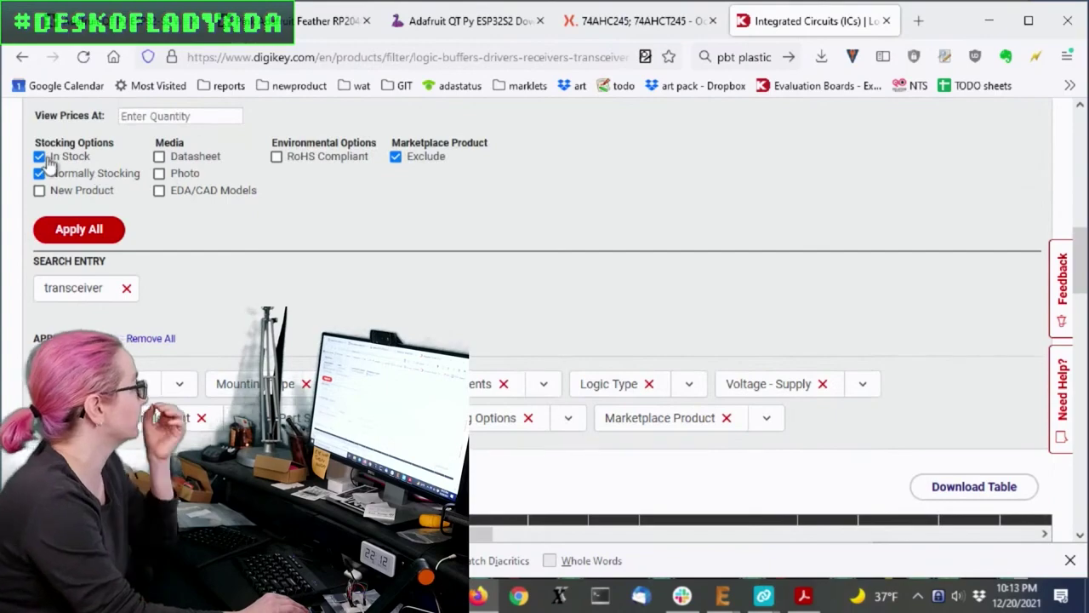
pyautogui.click(80, 230)
pyautogui.scroll(-4, 989, 274)
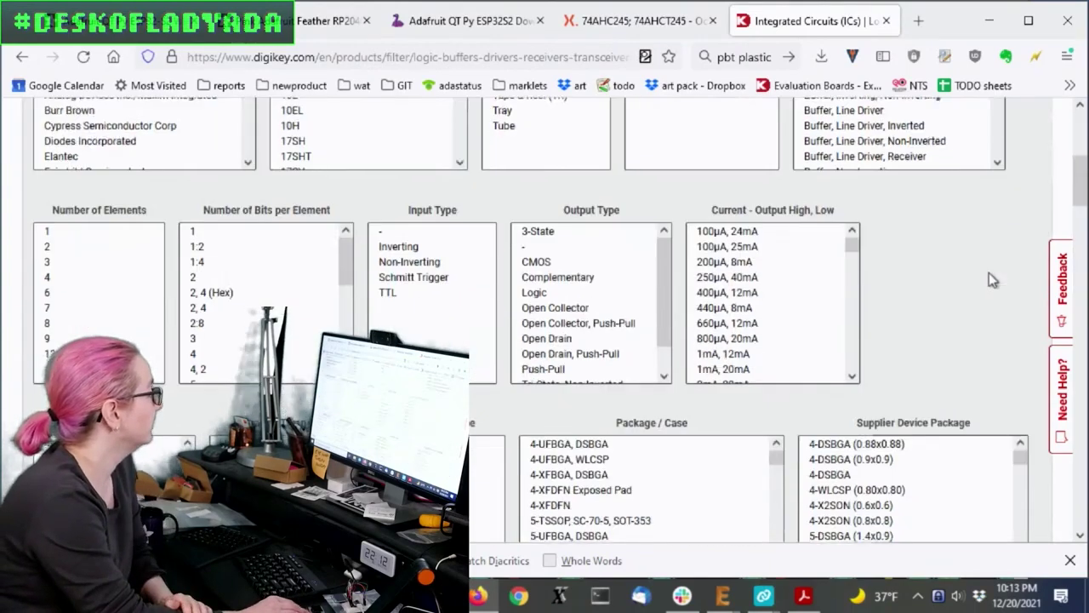
# - Apply the In Stock and Normally Stocking options to the filtered transceiver search
pyautogui.scroll(-10, 989, 272)
pyautogui.scroll(5, 911, 281)
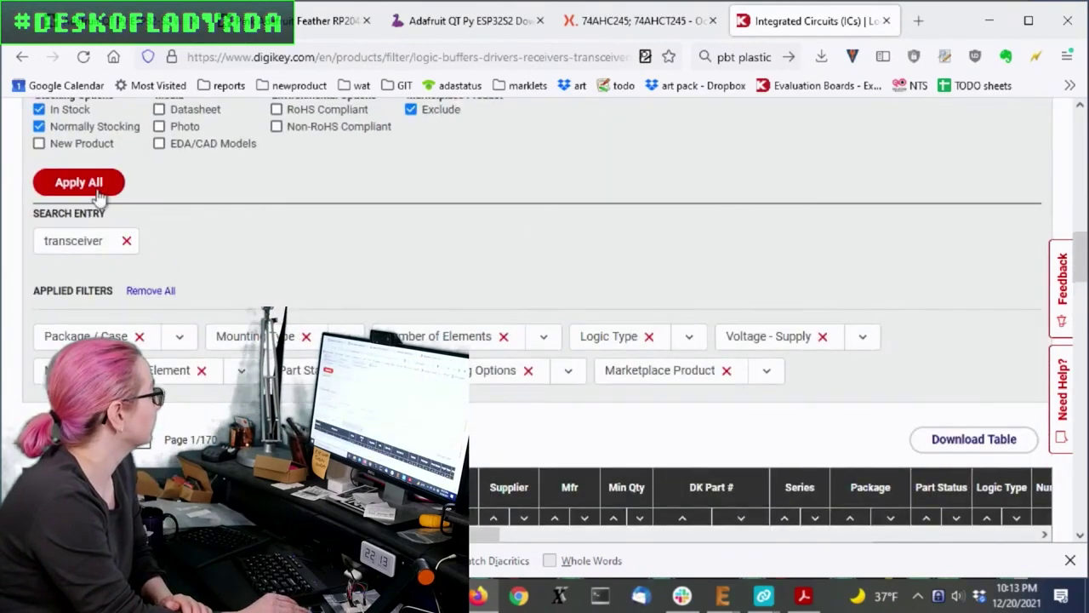
pyautogui.click(71, 183)
pyautogui.scroll(-10, 970, 226)
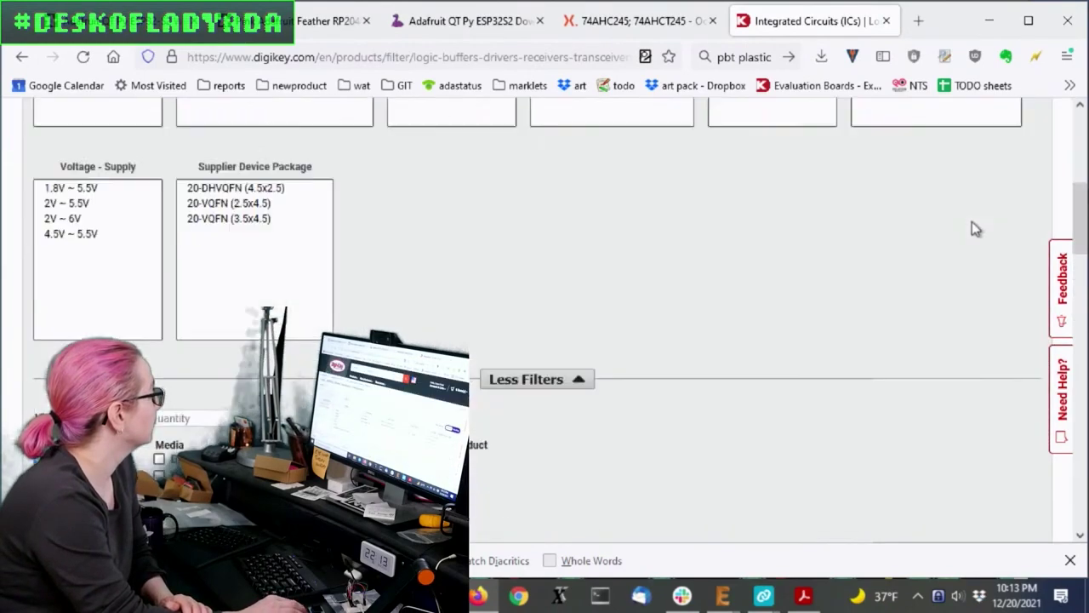
pyautogui.scroll(2, 975, 230)
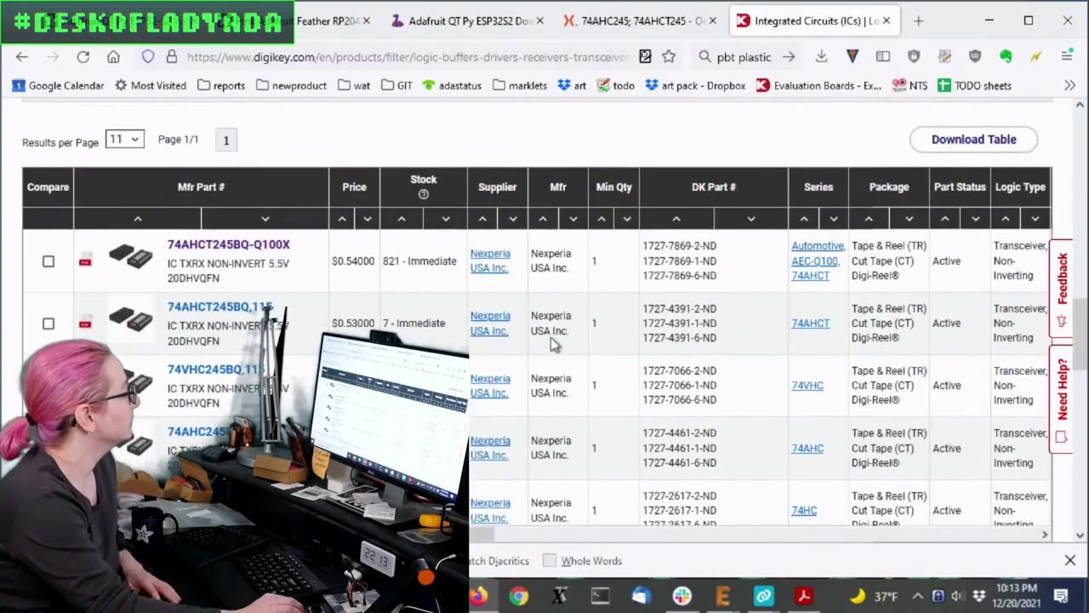
# - Compare the stock and series of the filtered parts, open the 74AHCT245BQ-Q100X product page, and highlight the AHCT family code in its title
pyautogui.moveTo(117, 282)
pyautogui.scroll(-1, 117, 282)
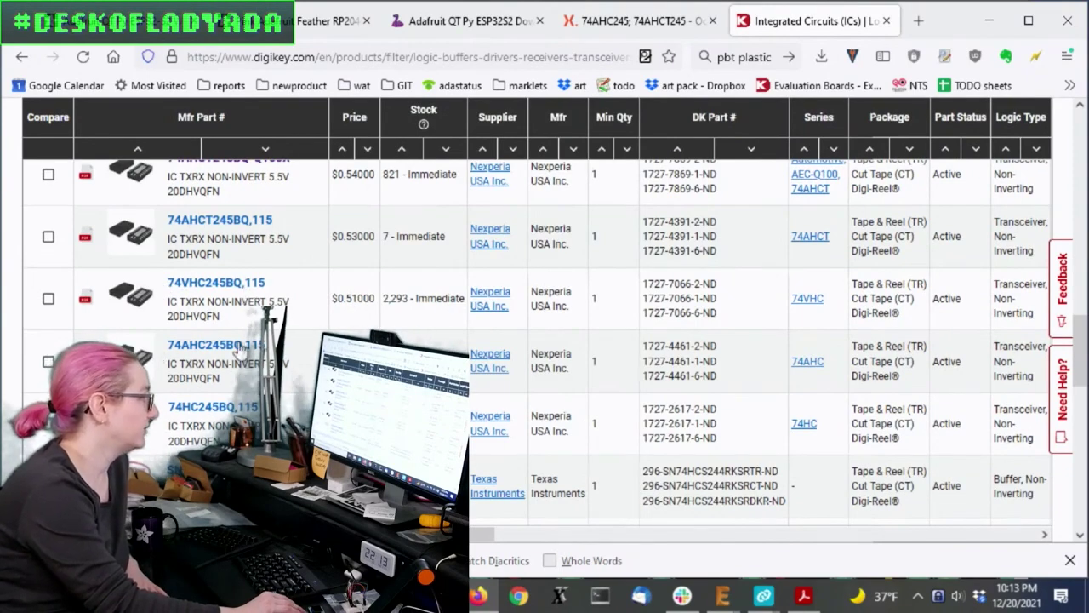
pyautogui.scroll(-1, 286, 402)
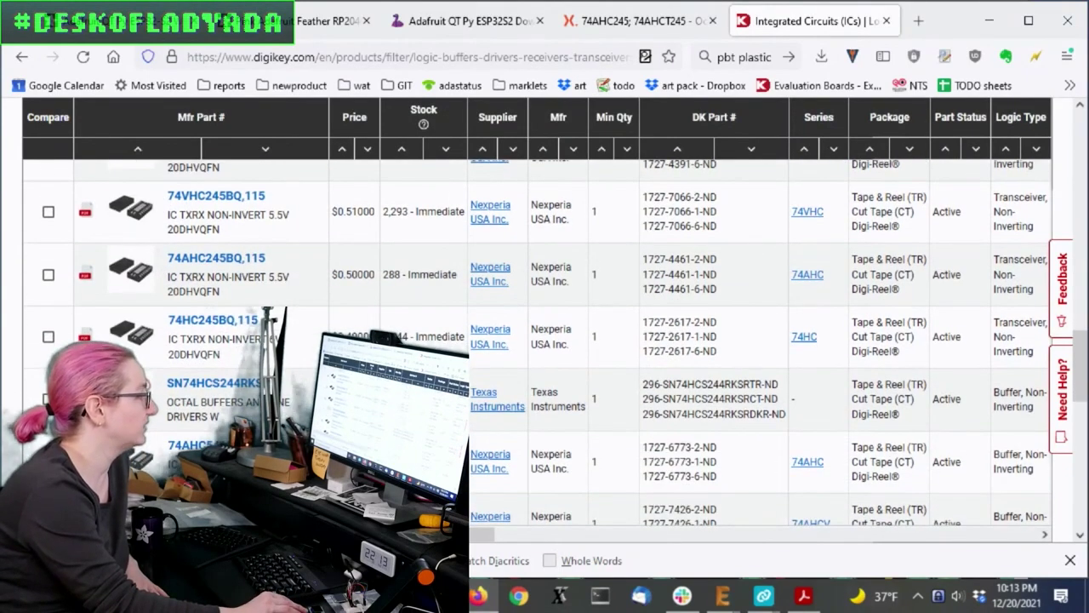
pyautogui.scroll(-1, 230, 381)
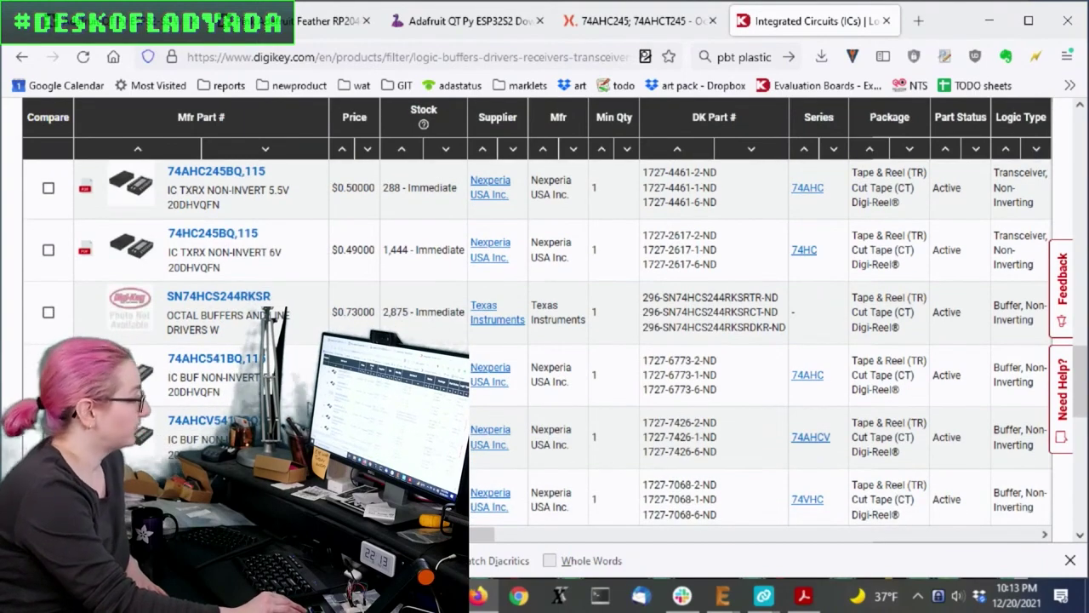
pyautogui.scroll(5, 255, 357)
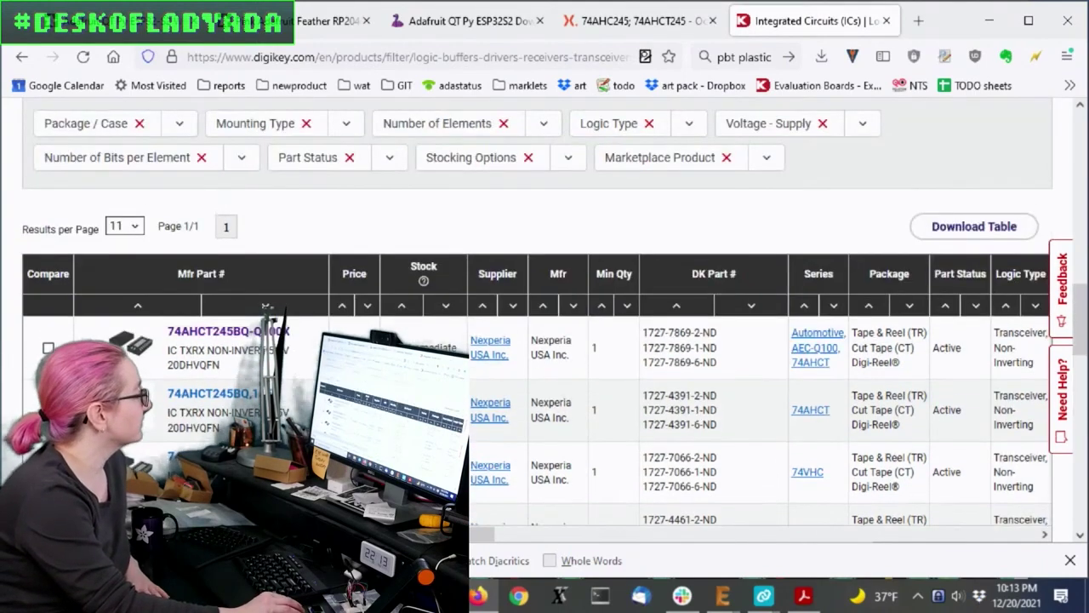
pyautogui.click(242, 332)
pyautogui.moveTo(264, 263); pyautogui.dragTo(330, 284)
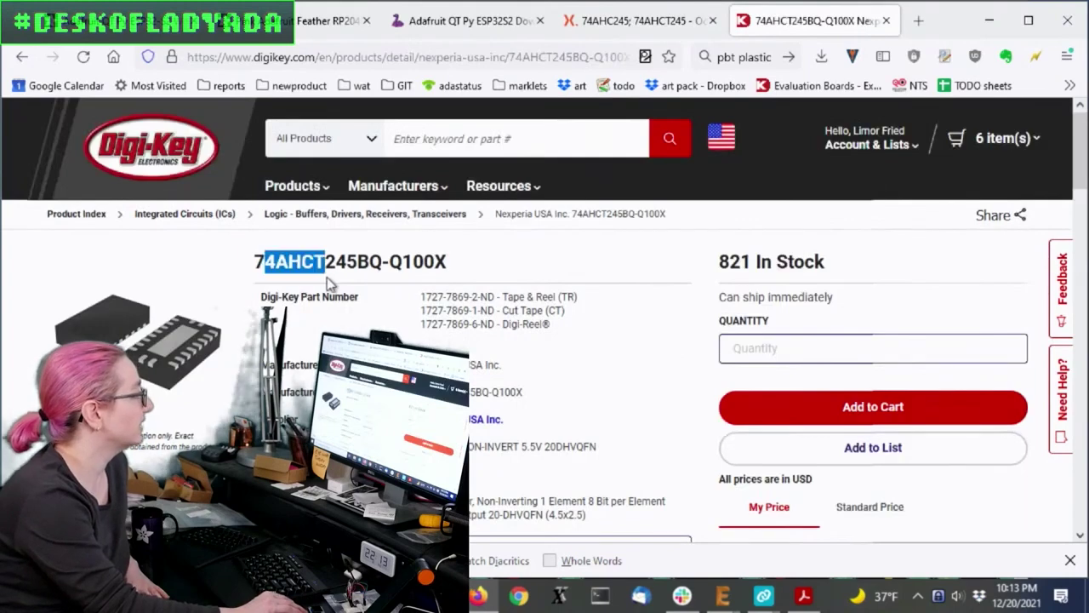
# - Switch to the 74AHC_AHCT245 datasheet in Acrobat and check the 74AHCT245-Q100 minimum high-level input voltage at 25 °C
pyautogui.moveTo(804, 600)
pyautogui.click(819, 538)
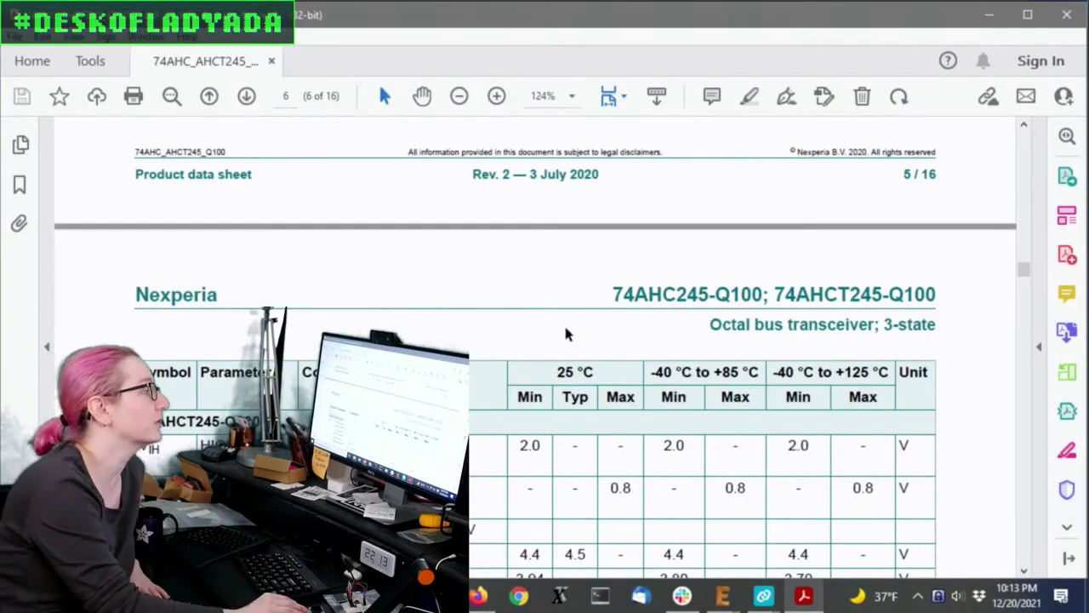
pyautogui.moveTo(612, 293); pyautogui.dragTo(830, 293)
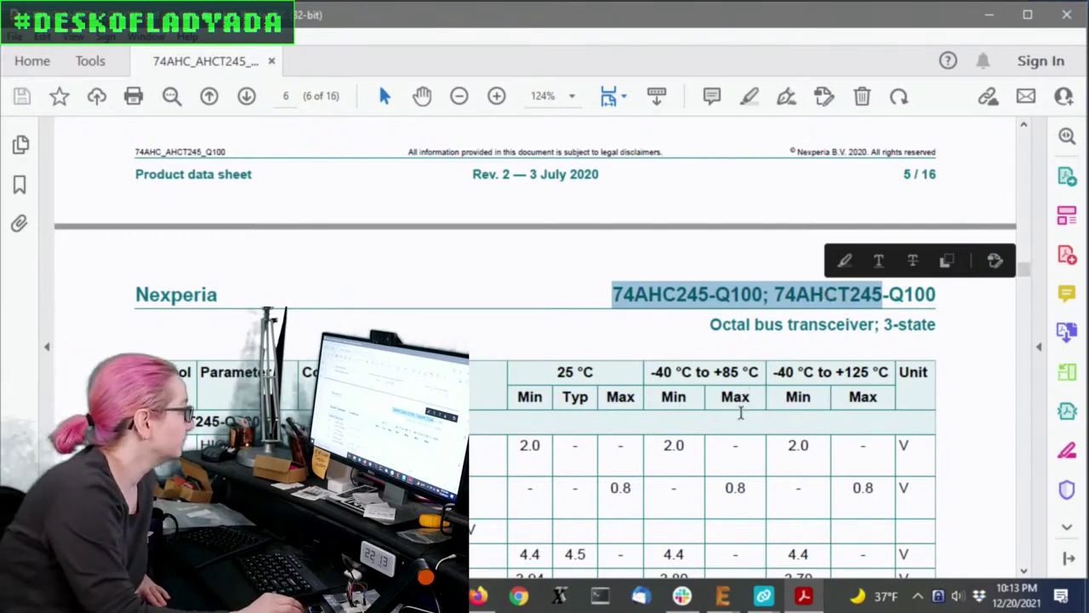
pyautogui.scroll(8, 740, 412)
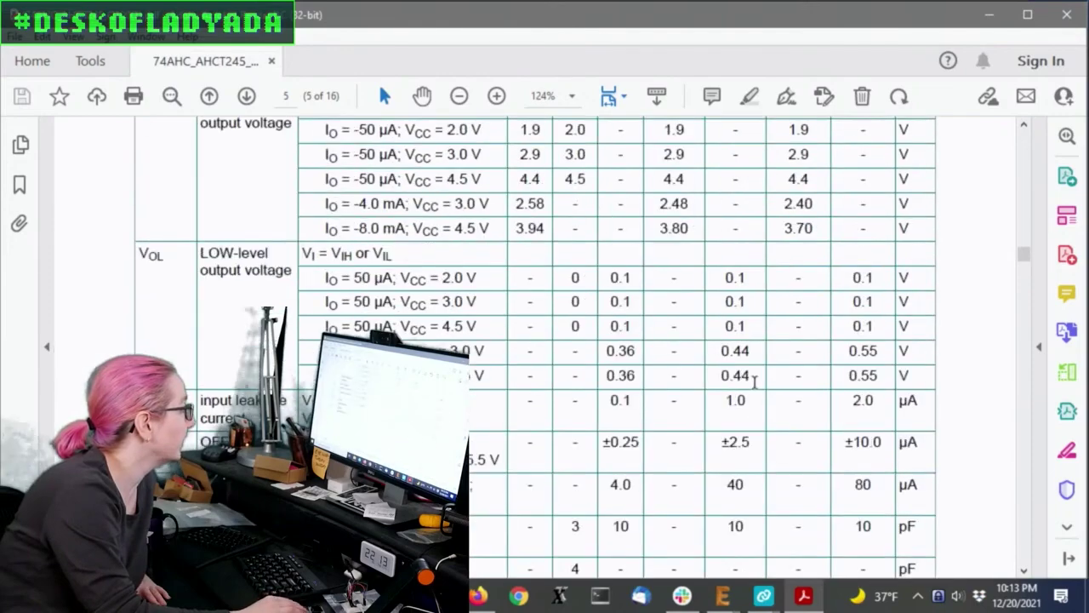
pyautogui.scroll(5, 756, 383)
pyautogui.scroll(-10, 758, 387)
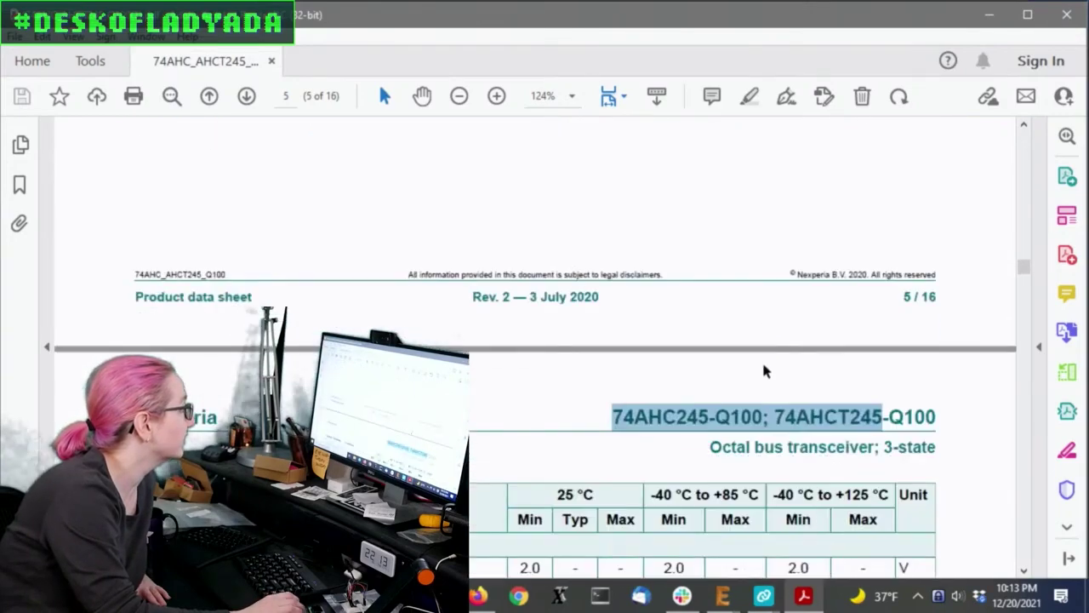
pyautogui.scroll(-5, 764, 368)
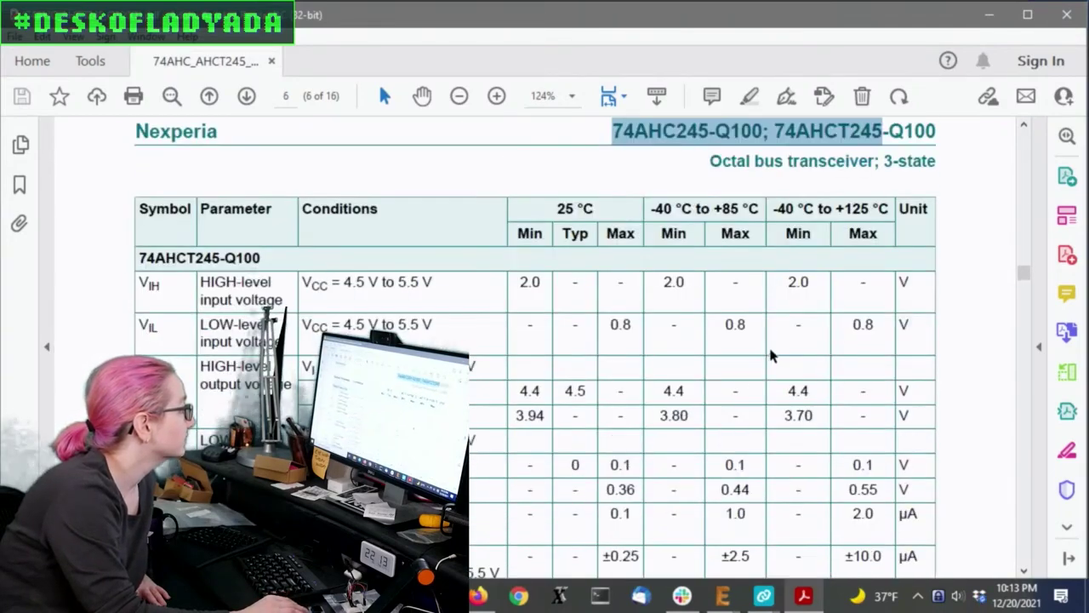
pyautogui.scroll(-1, 774, 332)
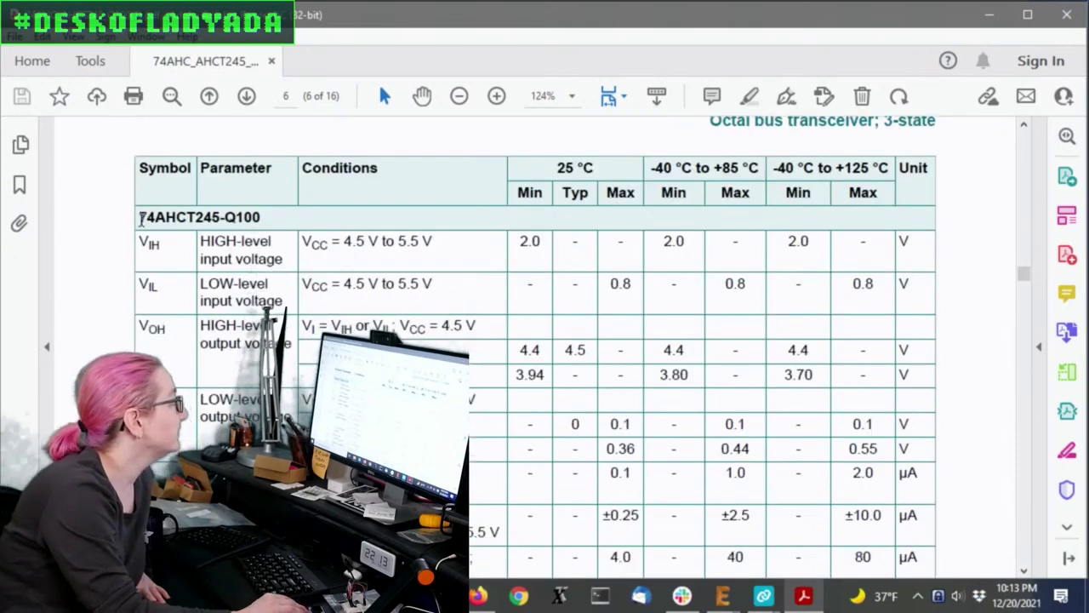
pyautogui.moveTo(142, 218); pyautogui.dragTo(267, 214)
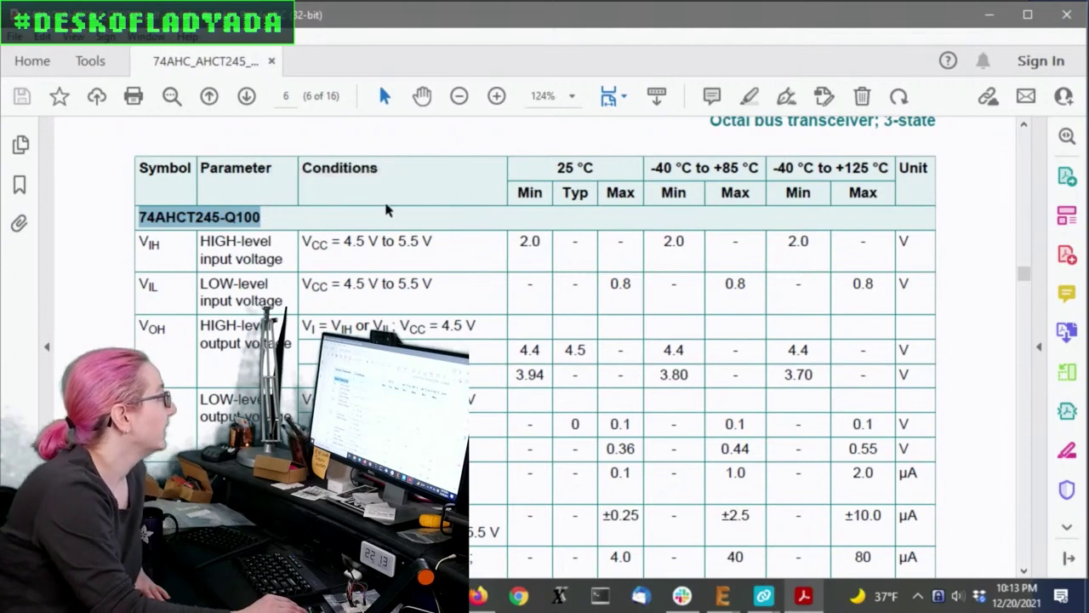
pyautogui.moveTo(520, 243); pyautogui.dragTo(541, 244)
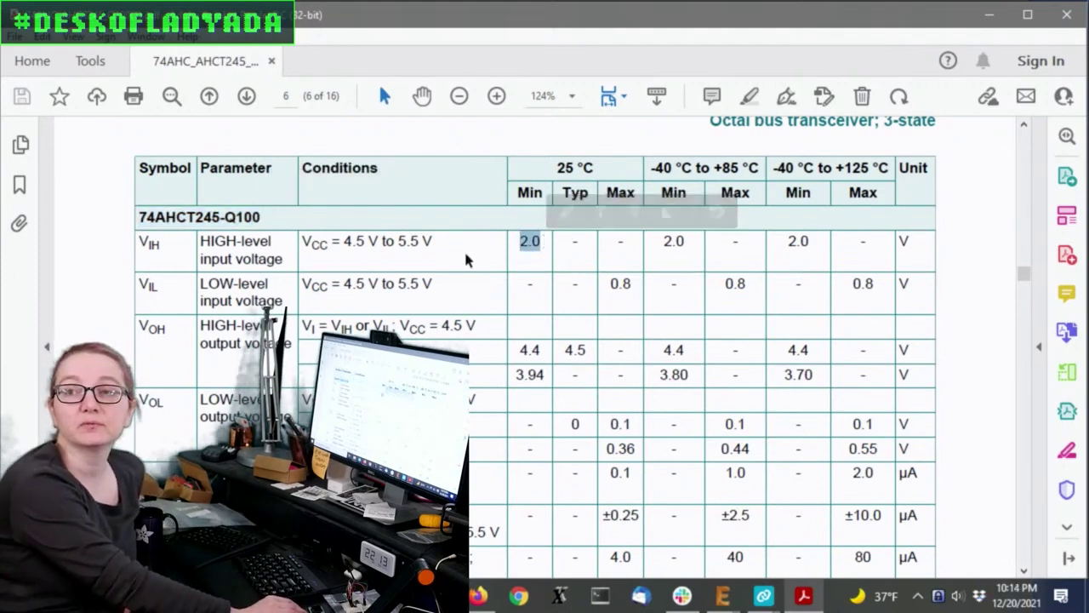
# - Examine the 74AHC245-Q100 minimum high-level input voltages for 3.0 V and 5.5 V supplies in Table 6, Static characteristics
pyautogui.scroll(20, 353, 230)
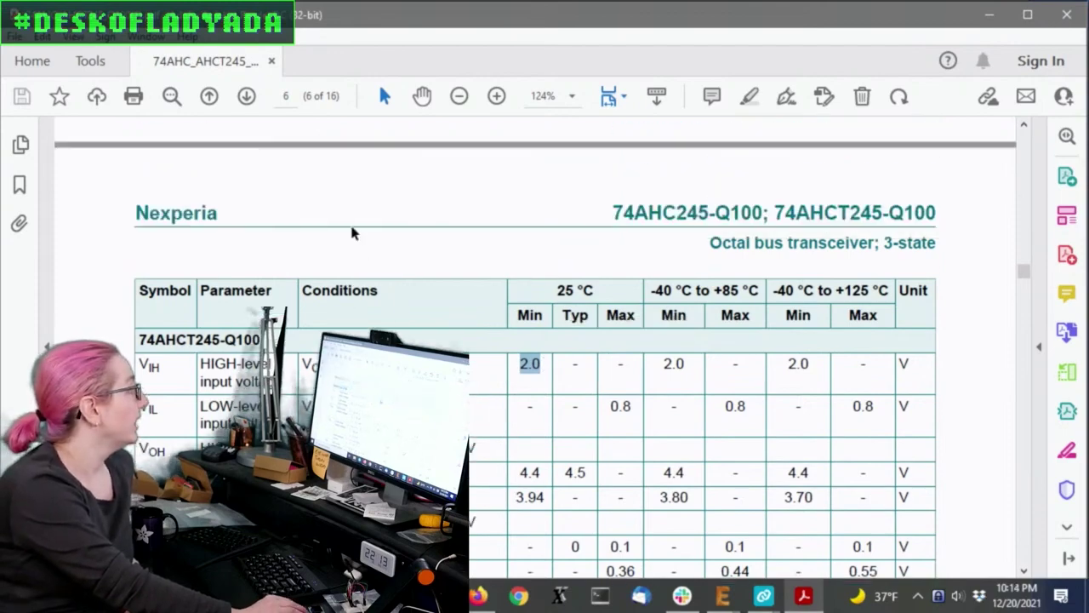
pyautogui.scroll(-3, 243, 232)
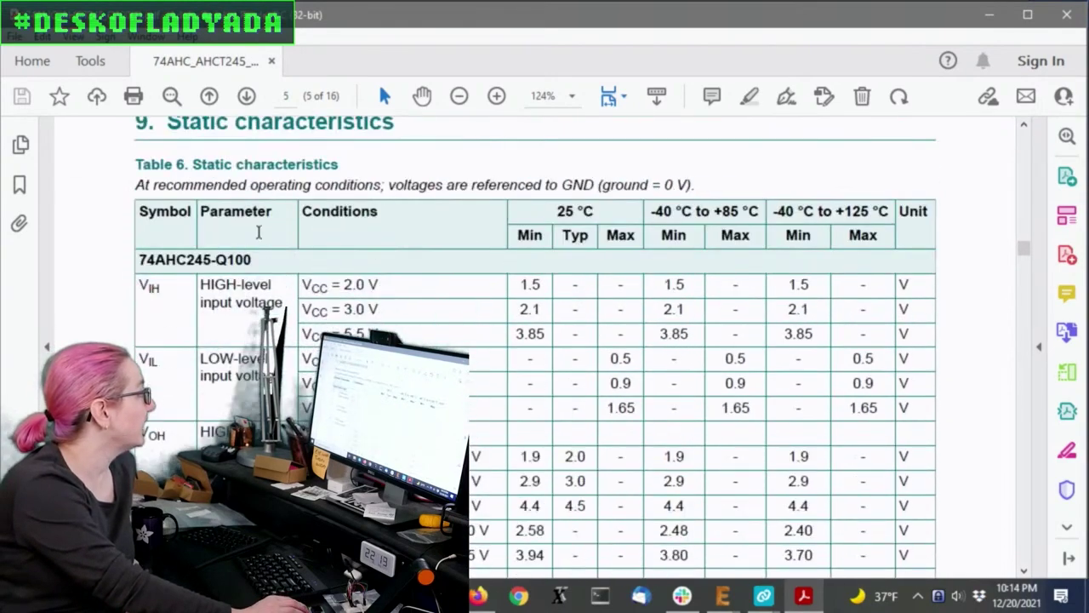
pyautogui.moveTo(134, 264); pyautogui.dragTo(252, 263)
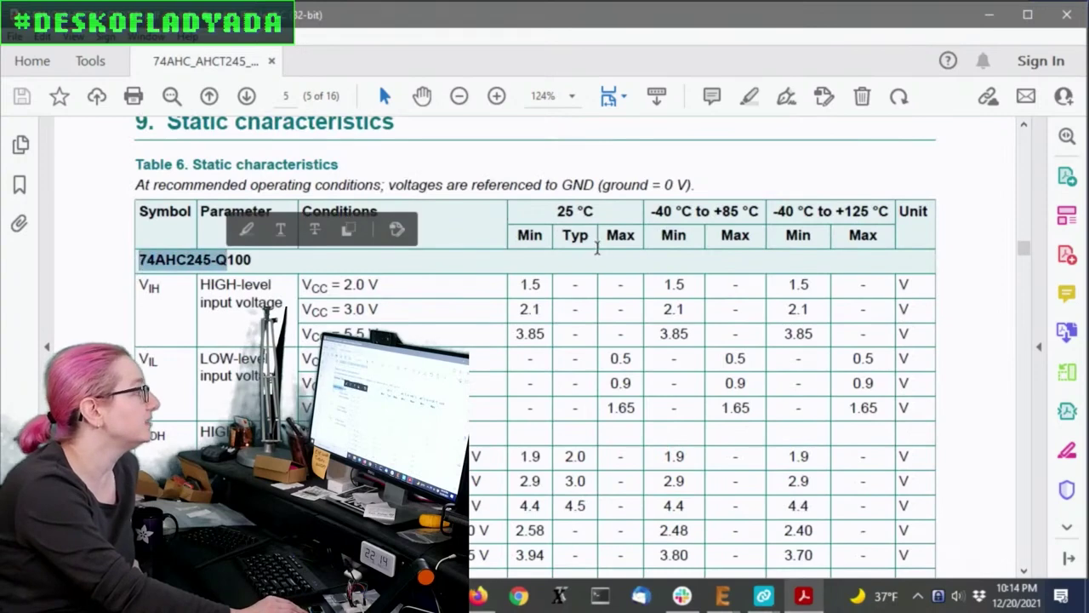
pyautogui.moveTo(529, 309); pyautogui.dragTo(536, 319)
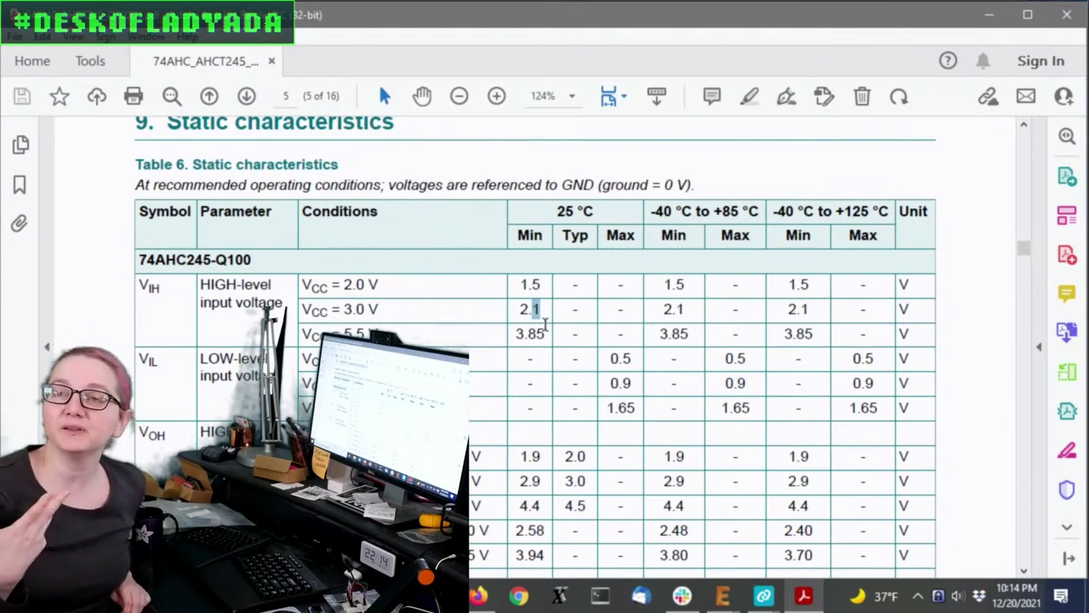
pyautogui.scroll(-1, 606, 282)
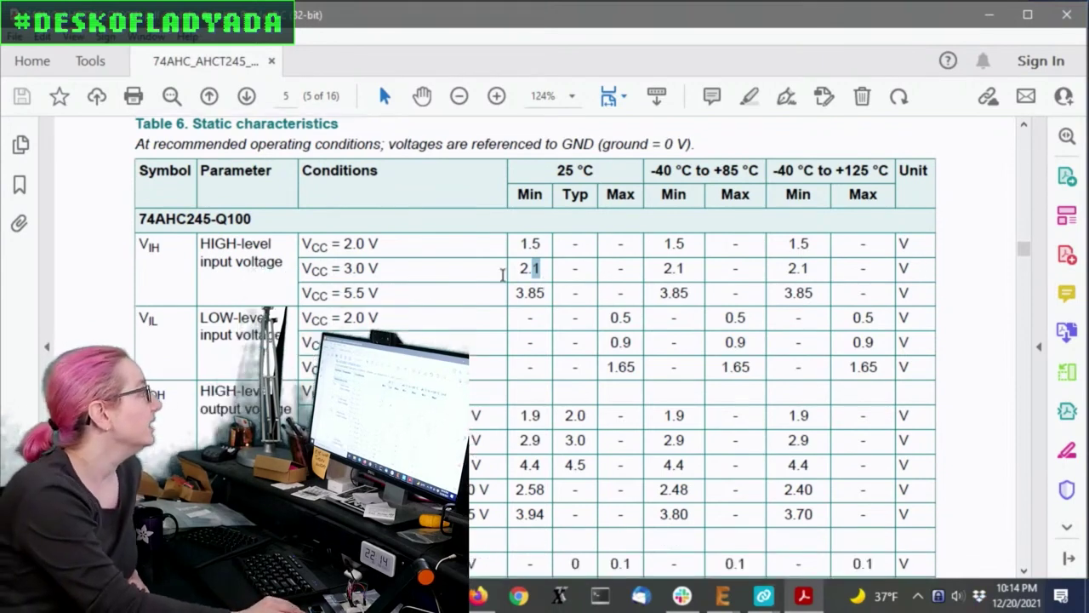
pyautogui.moveTo(423, 290); pyautogui.dragTo(289, 295)
pyautogui.moveTo(553, 297); pyautogui.dragTo(503, 292)
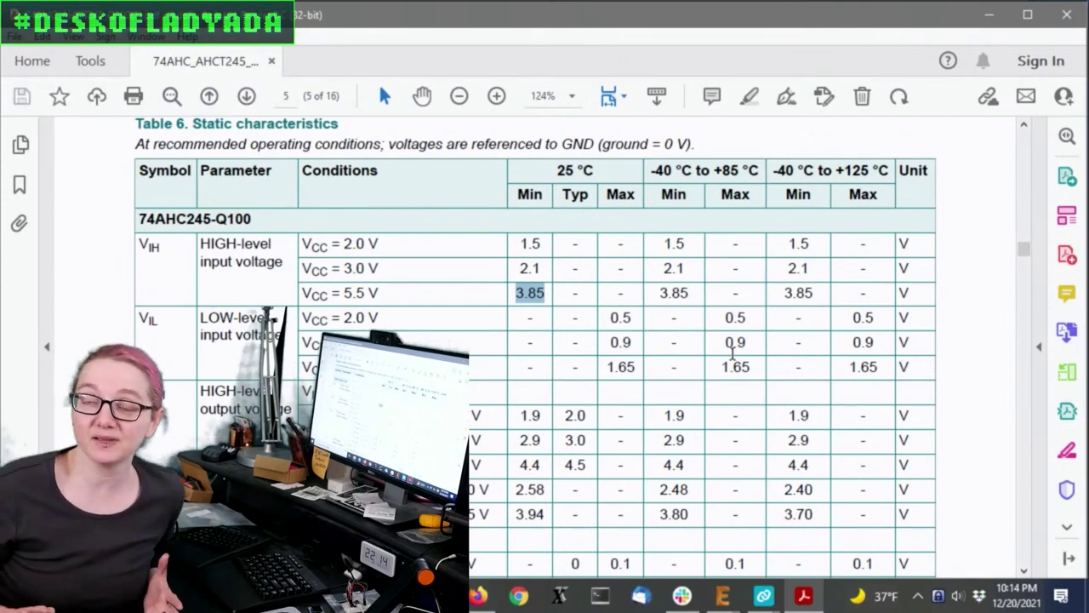
# - Return to the 74AHCT245-Q100 section of the static characteristics to compare its input voltage thresholds with the AHC version
pyautogui.scroll(-10, 732, 352)
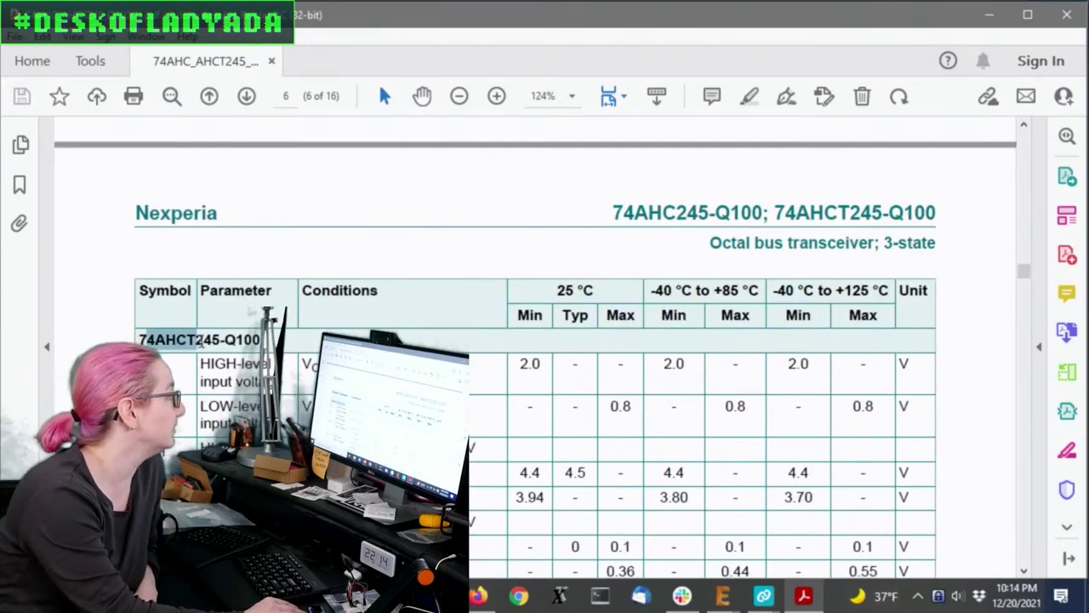
pyautogui.doubleClick(196, 340)
pyautogui.scroll(-2, 555, 277)
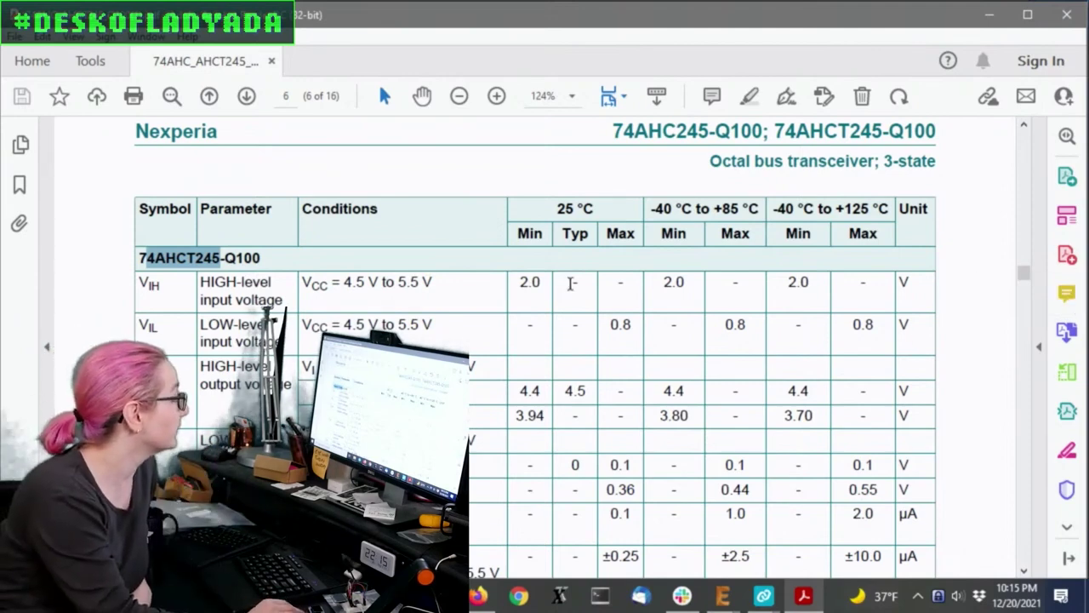
# - Switch back to the DigiKey page in Firefox and check the 74AHCT245BQ-Q100X stock and cut tape pricing
pyautogui.click(479, 595)
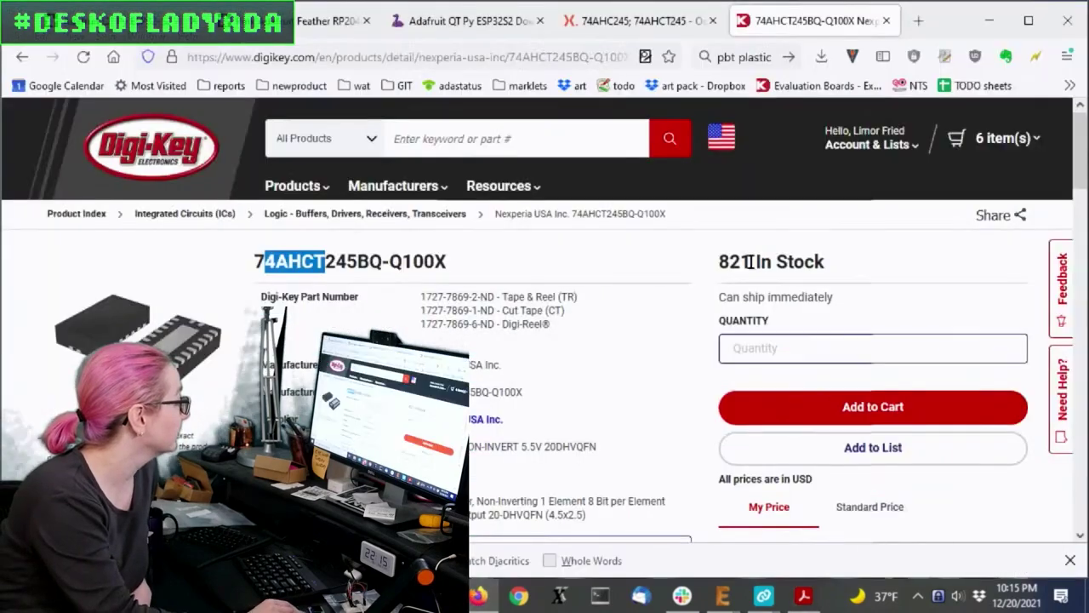
pyautogui.click(565, 279)
pyautogui.scroll(-4, 585, 285)
pyautogui.scroll(2, 589, 312)
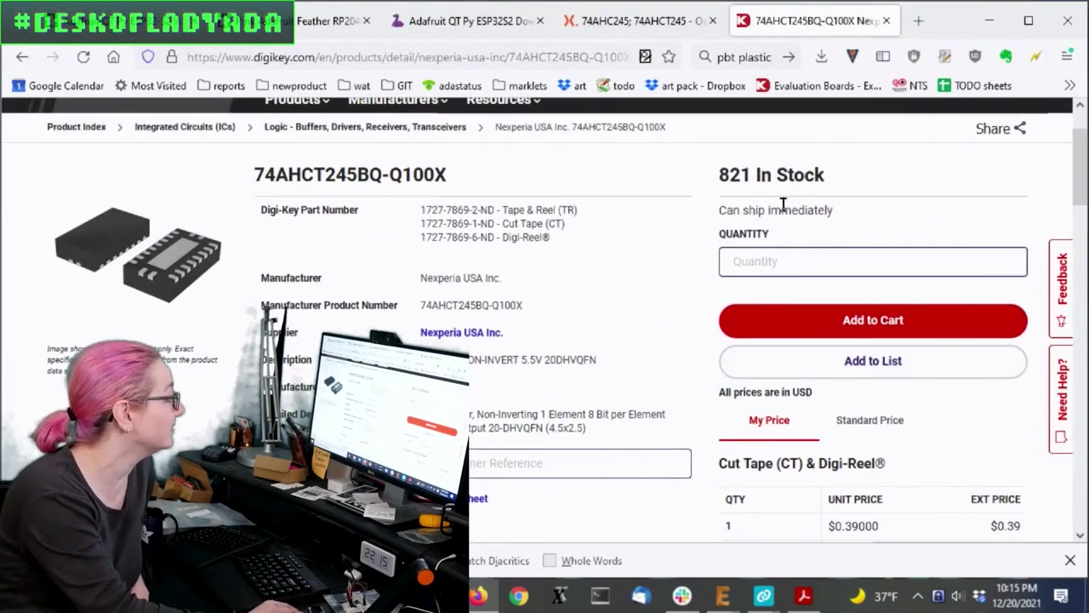